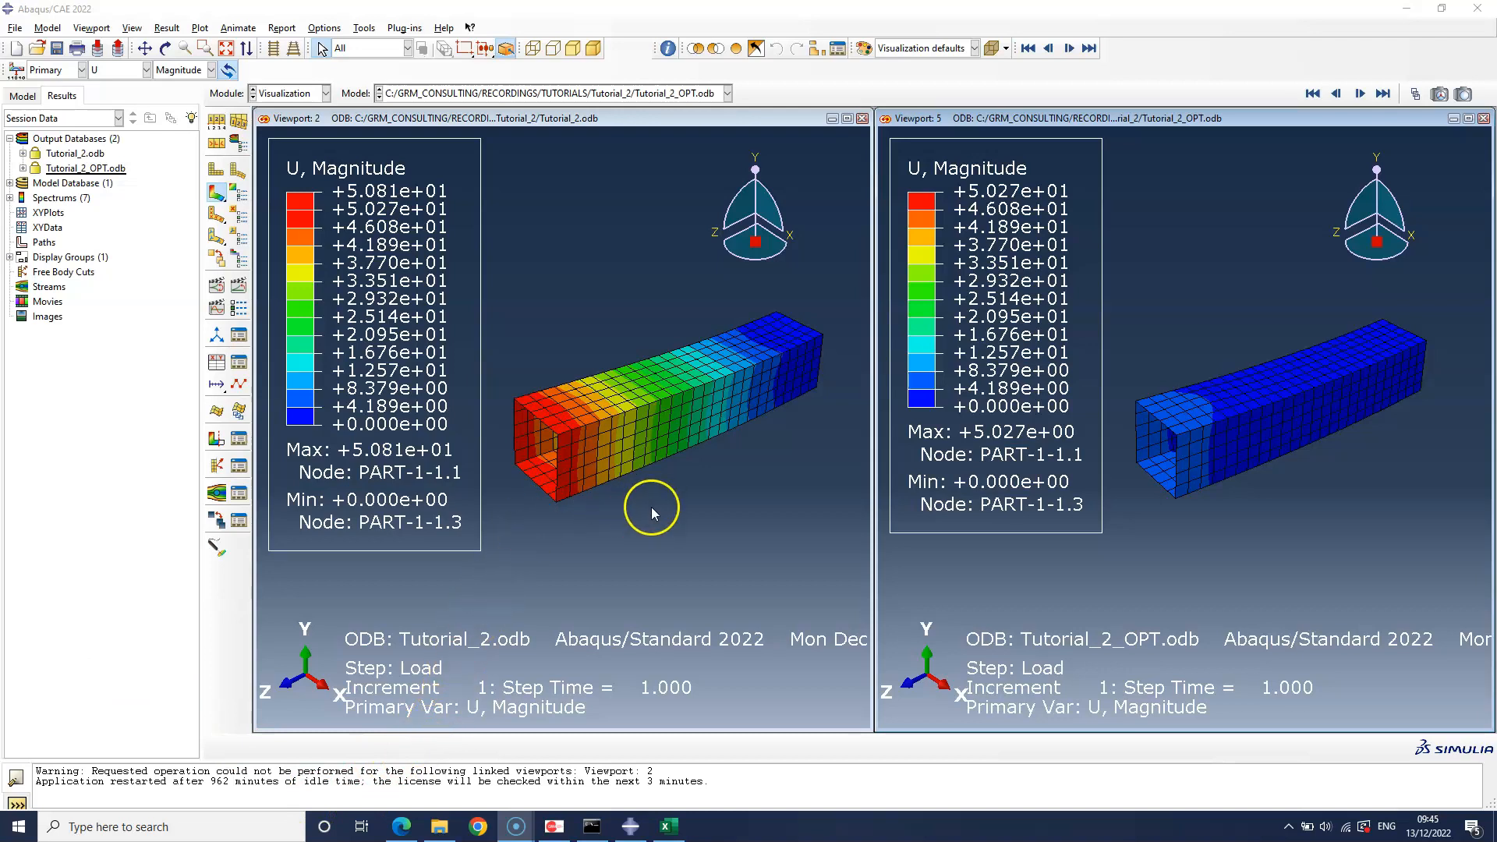
{"action": "left_click", "coordinate": [700, 478]}
{"action": "left_click_drag", "start_coordinate": [757, 260], "coordinate": [756, 263]}
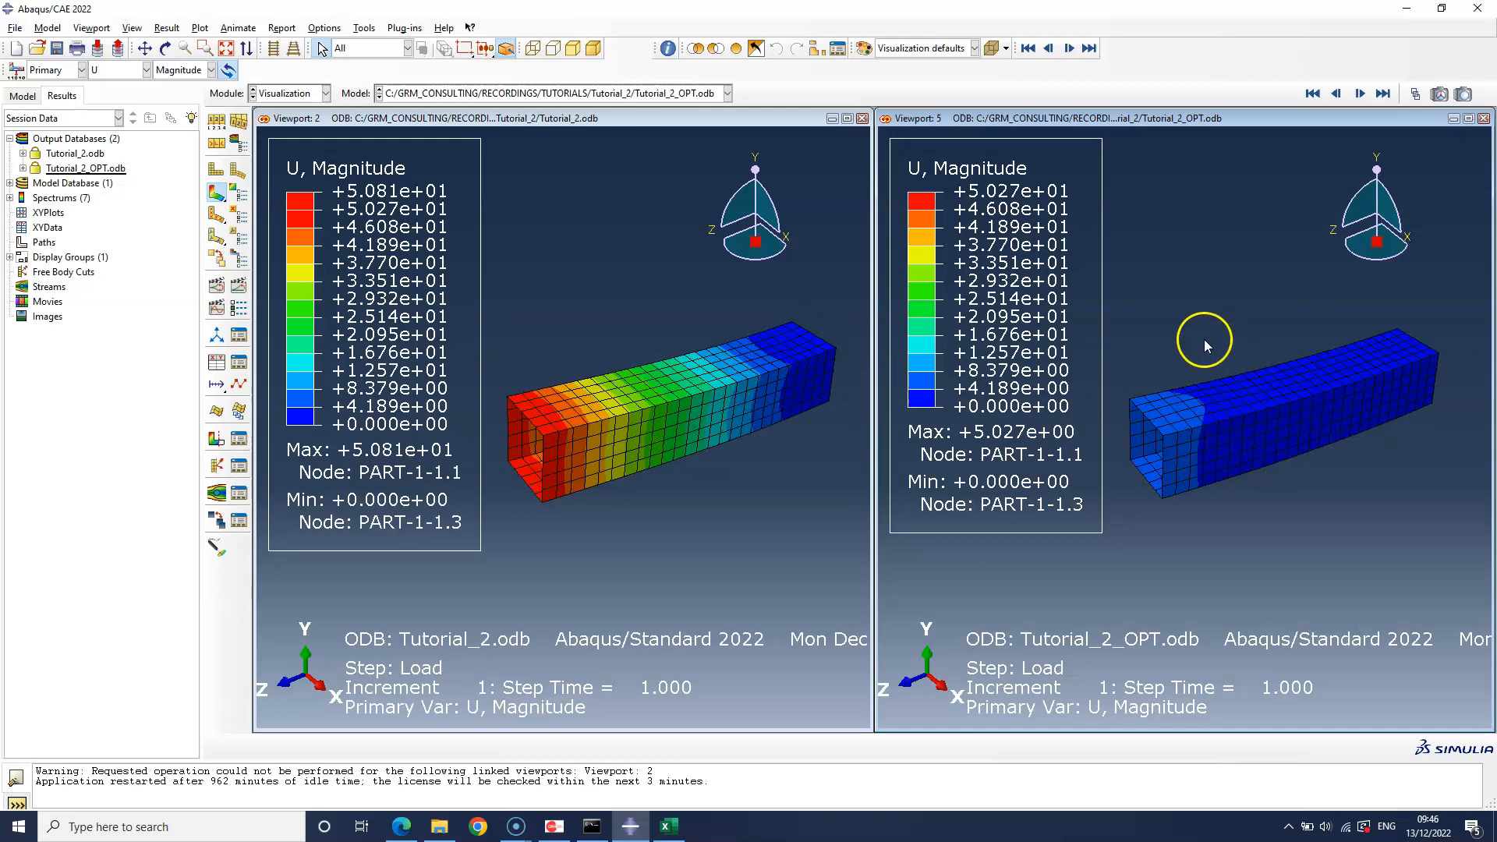
Step: Switch to OptiAssist For Abaqus and load the input file Tutorial_2.inp, clearing the existing setup
{"action": "left_click", "coordinate": [557, 828]}
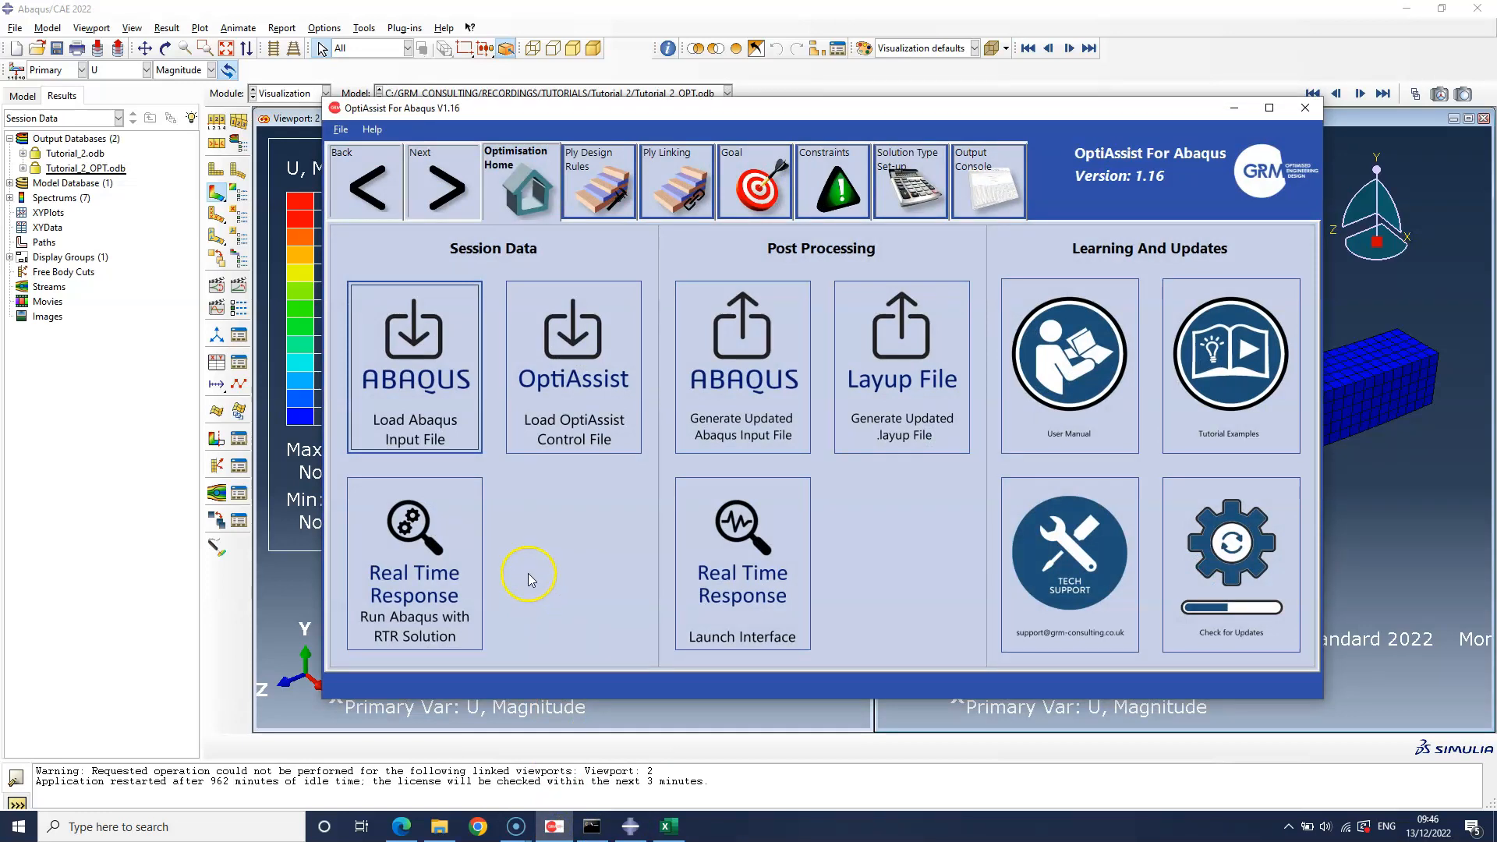
{"action": "left_click", "coordinate": [442, 380]}
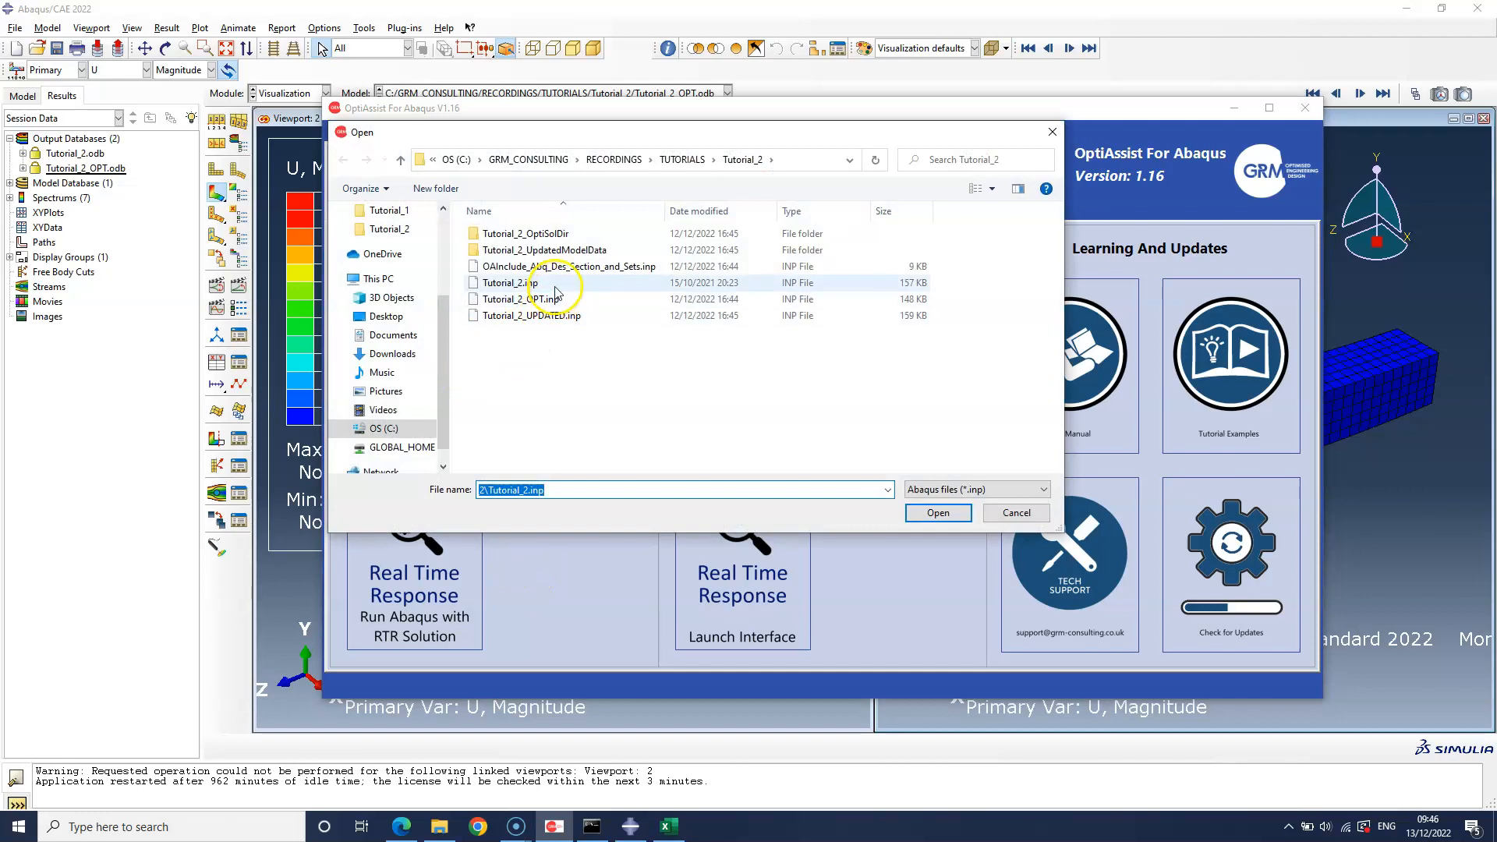
{"action": "left_click", "coordinate": [555, 289]}
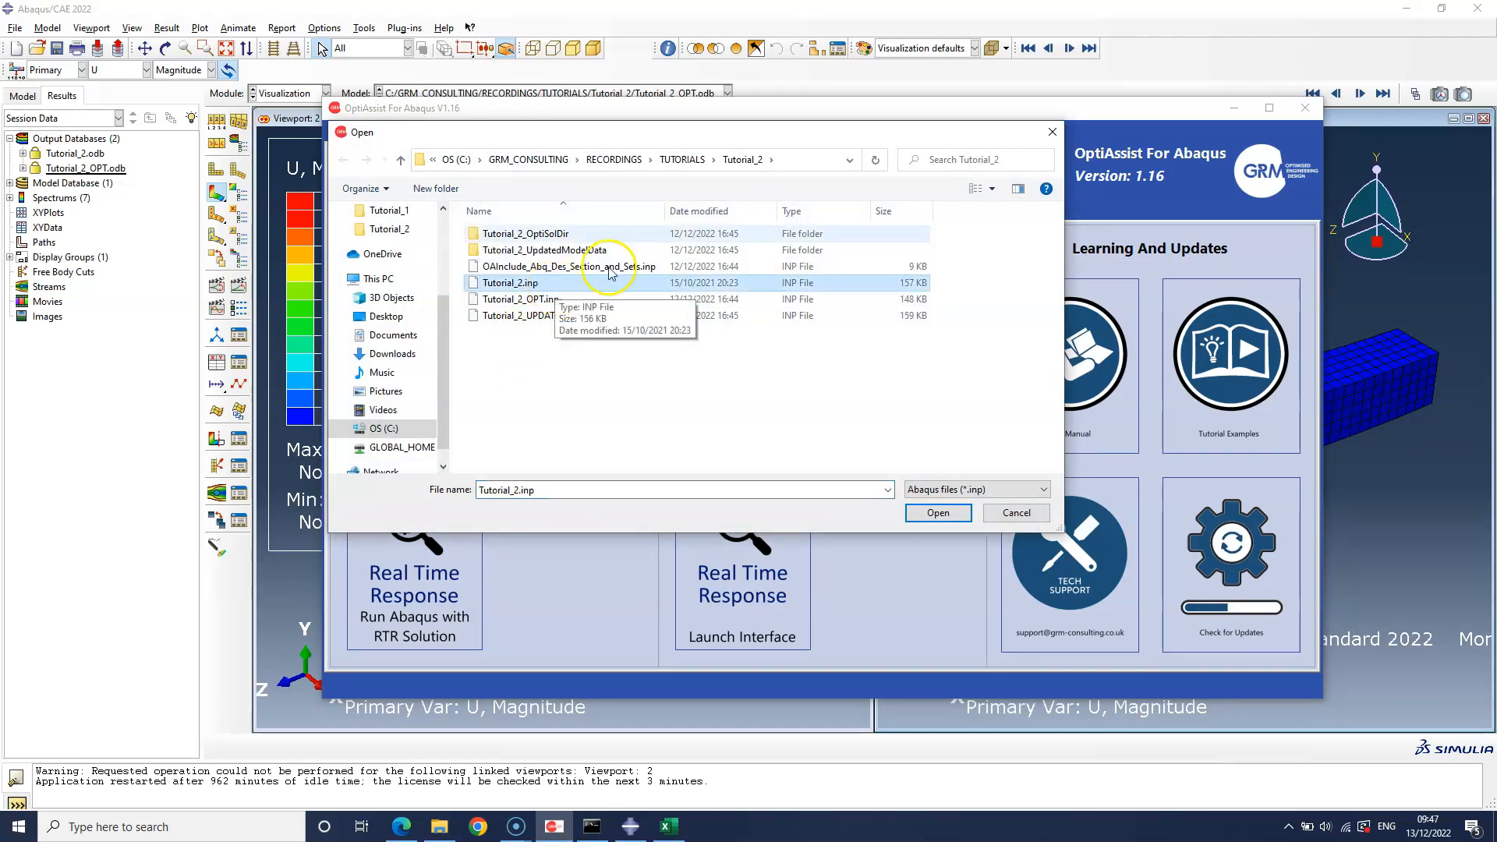
{"action": "left_click", "coordinate": [941, 513]}
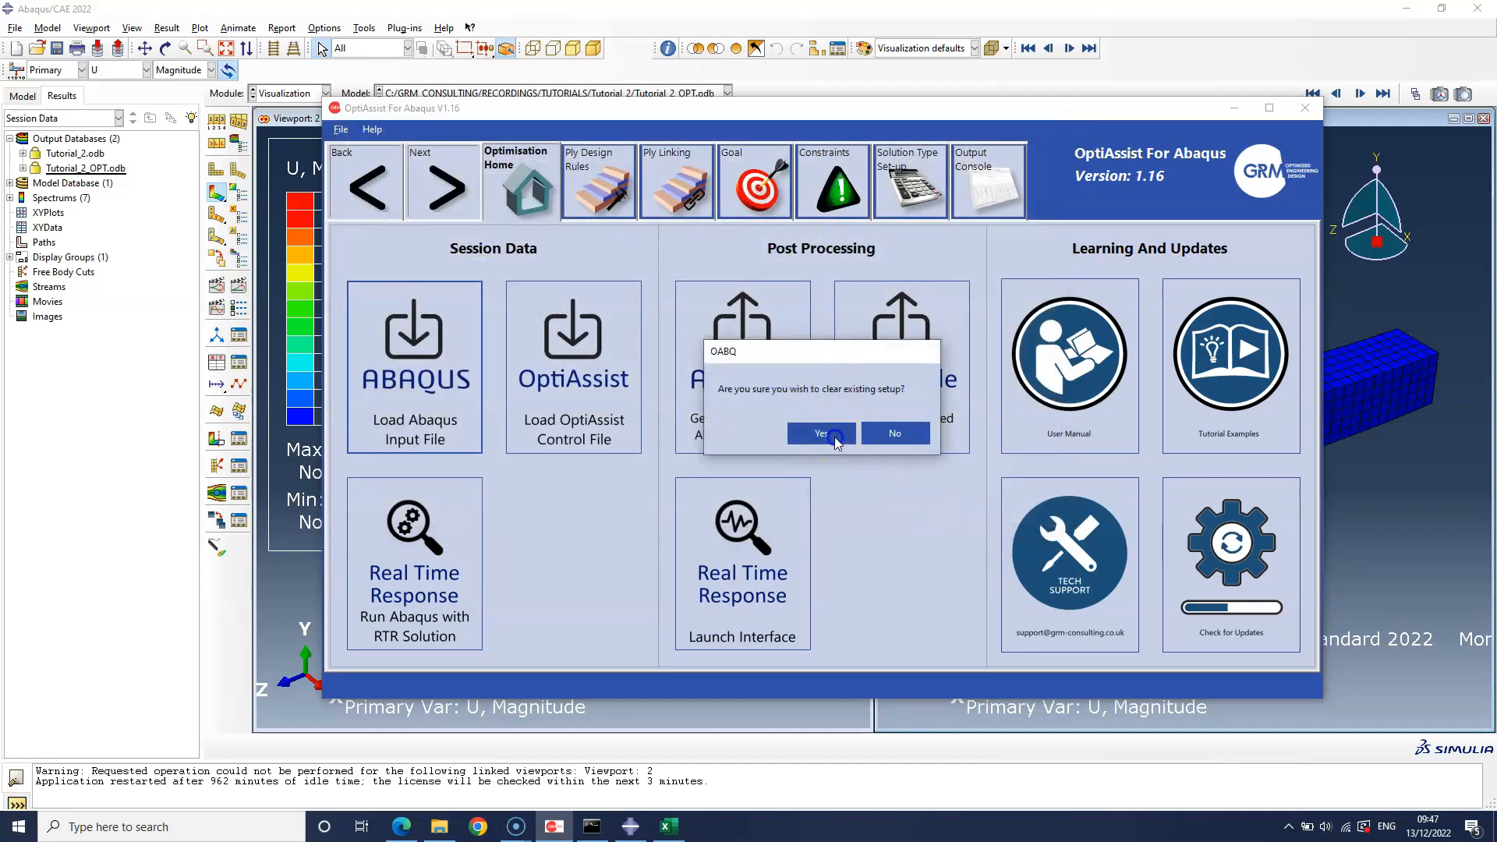
{"action": "left_click", "coordinate": [822, 433]}
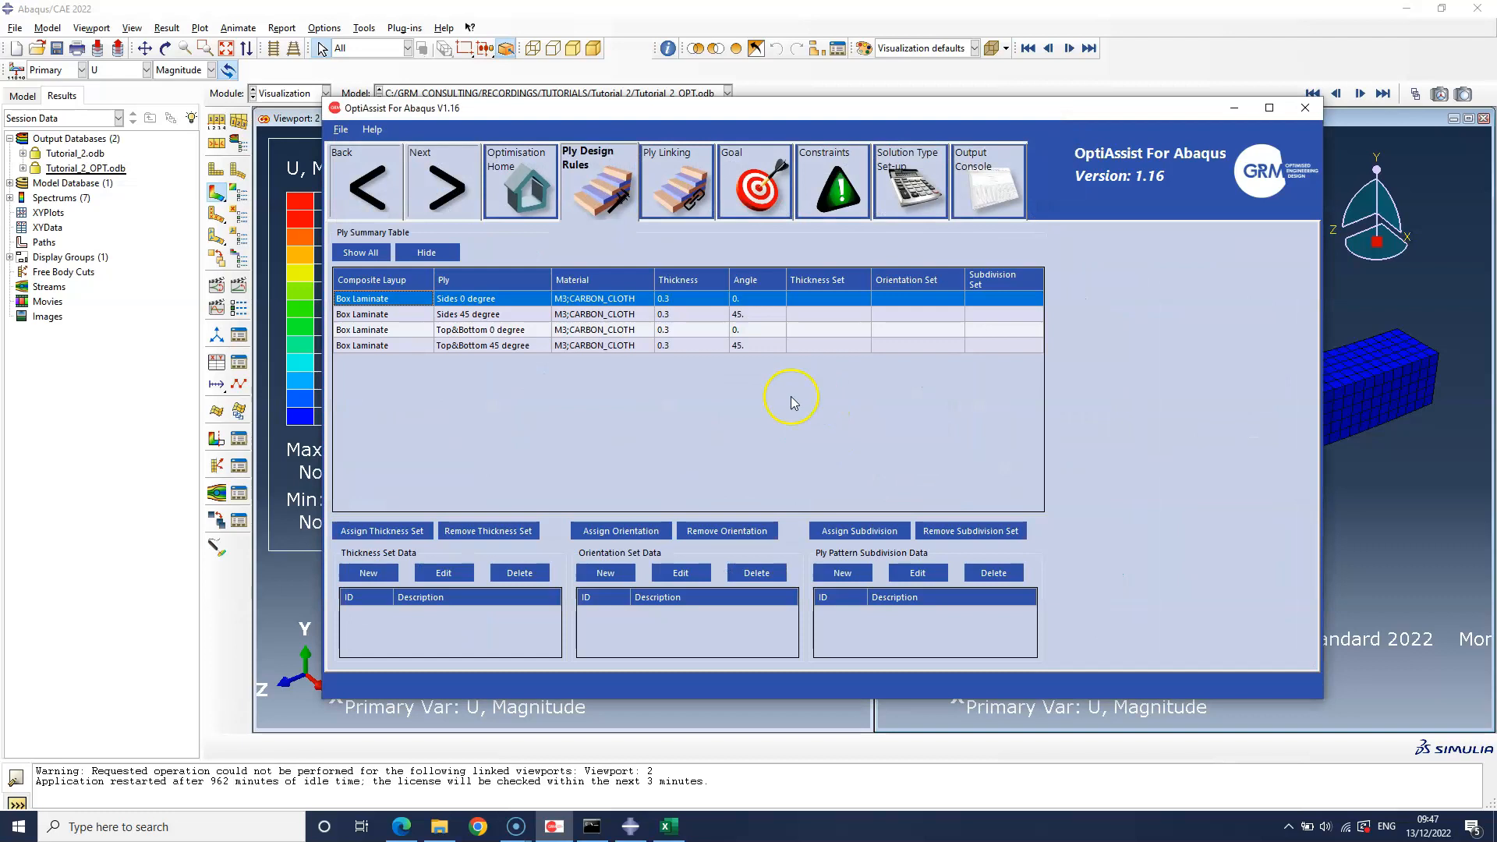
Step: Create a thickness set described as "0 to 30 plies" with minimum 0 and maximum 30 plies, and assign it to all four Box Laminate plies
{"action": "left_click", "coordinate": [373, 570]}
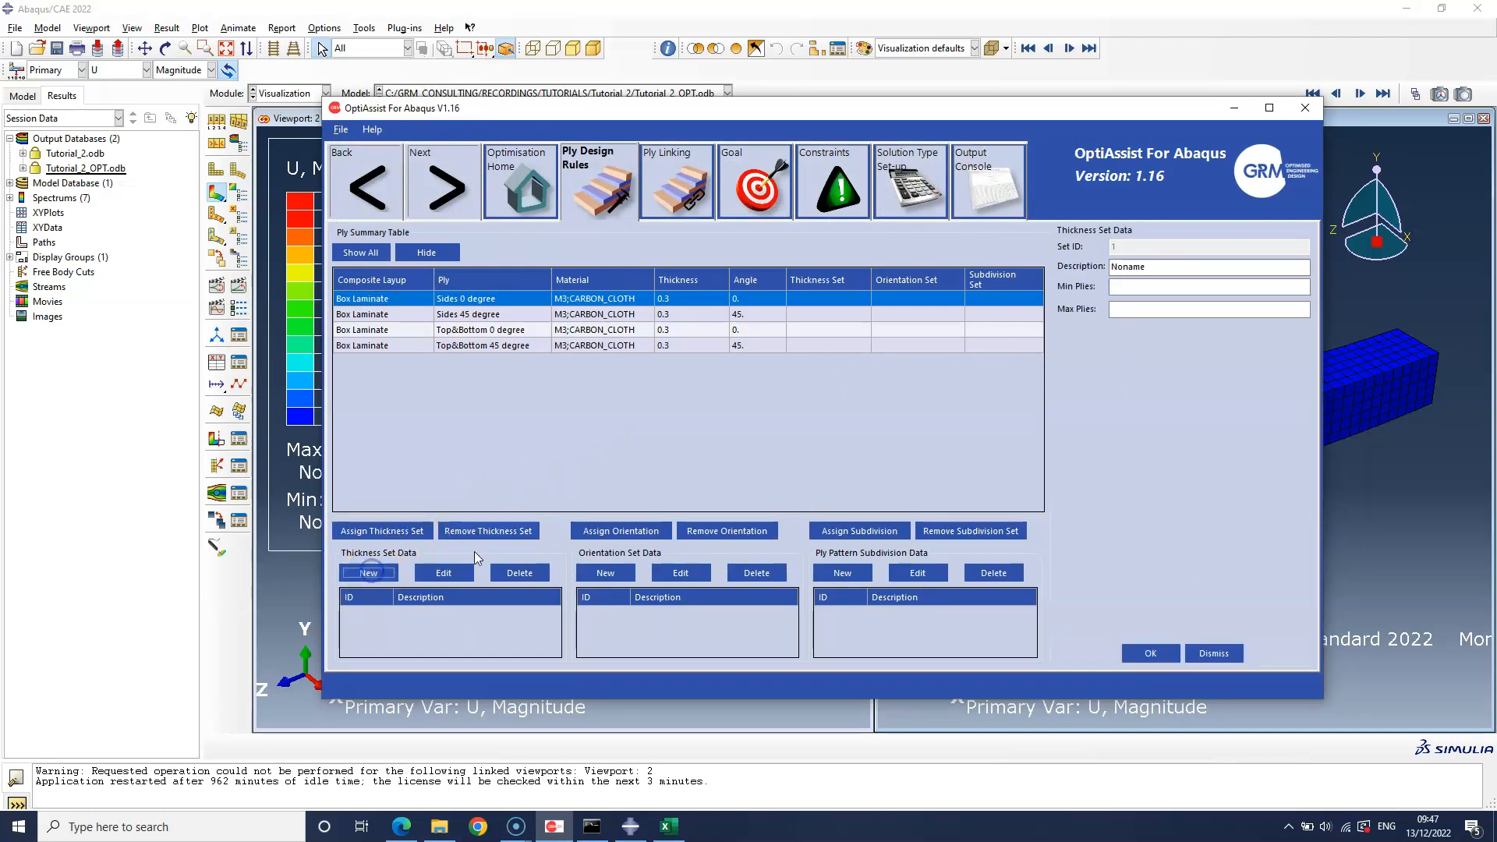
{"action": "double_click", "coordinate": [1127, 267]}
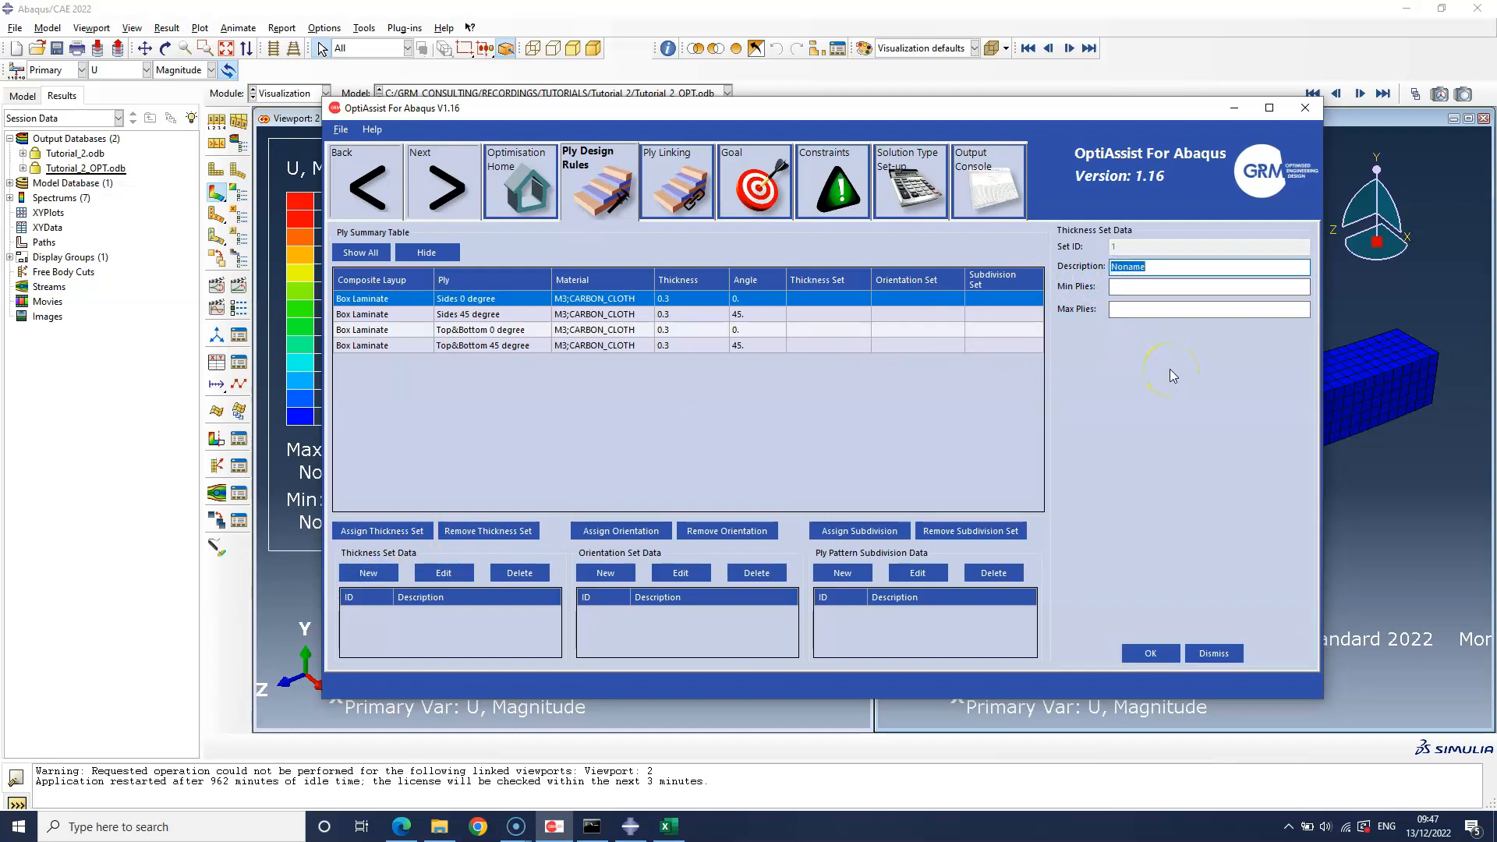
{"action": "type", "text": "0 to 30 plies"}
{"action": "left_click", "coordinate": [1179, 288]}
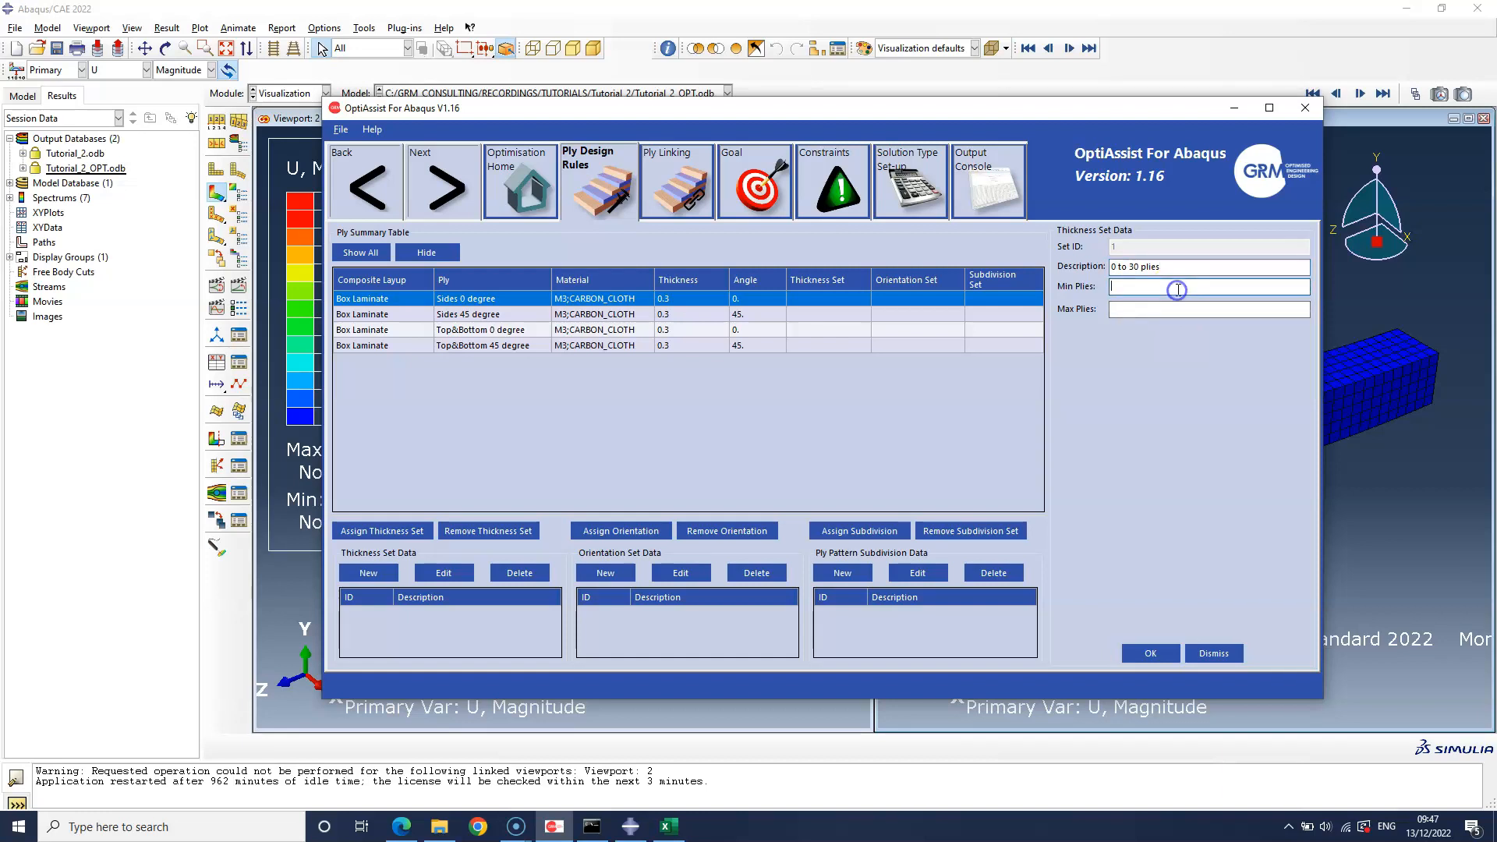
{"action": "type", "text": "0"}
{"action": "key", "text": "Tab"}
{"action": "type", "text": "30"}
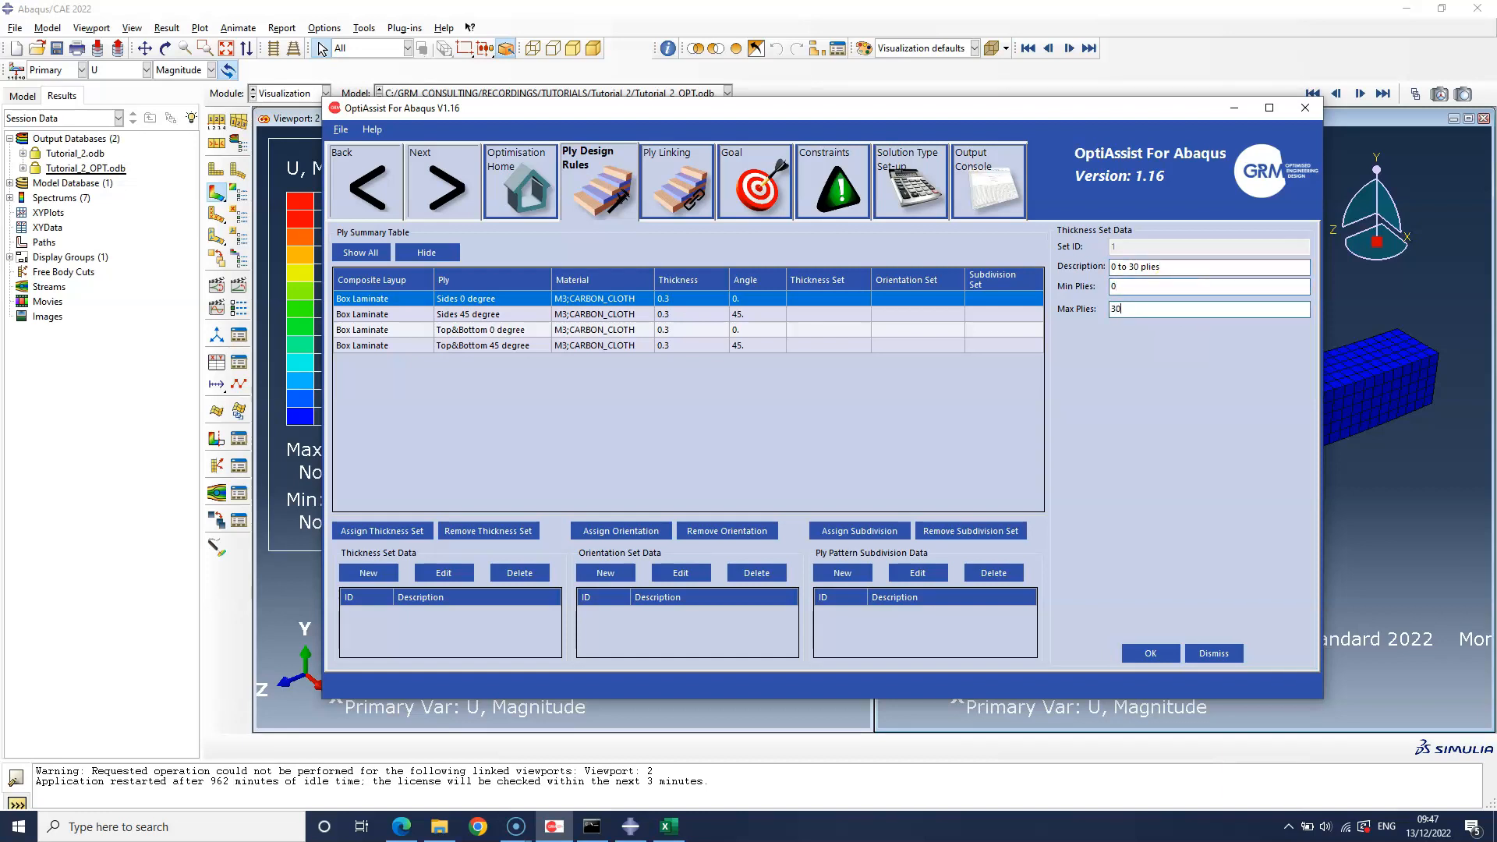
{"action": "left_click", "coordinate": [1148, 651]}
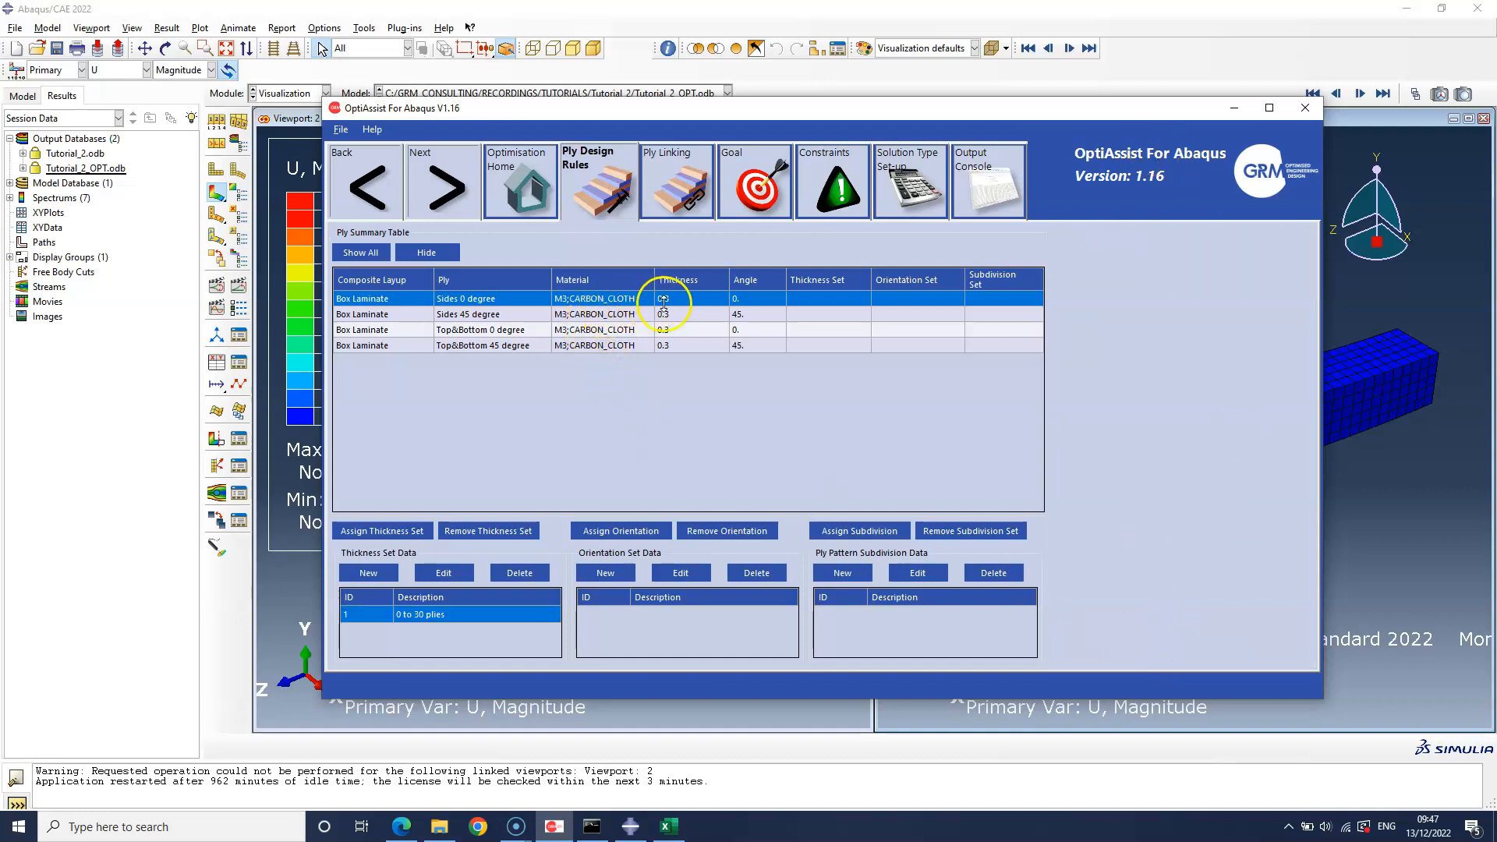
{"action": "left_click_drag", "start_coordinate": [677, 300], "coordinate": [676, 348]}
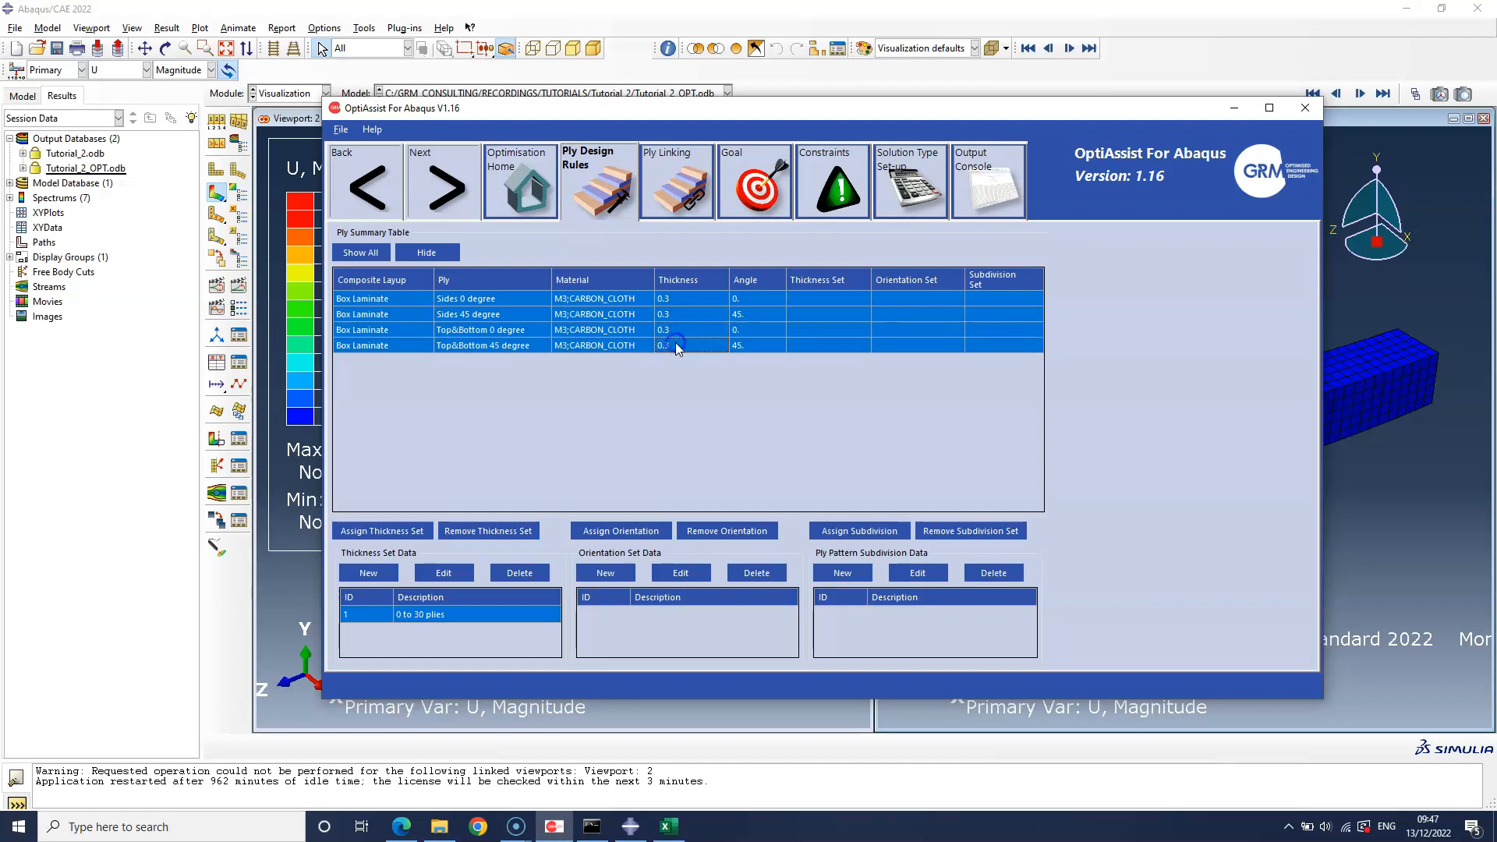
{"action": "left_click", "coordinate": [390, 530]}
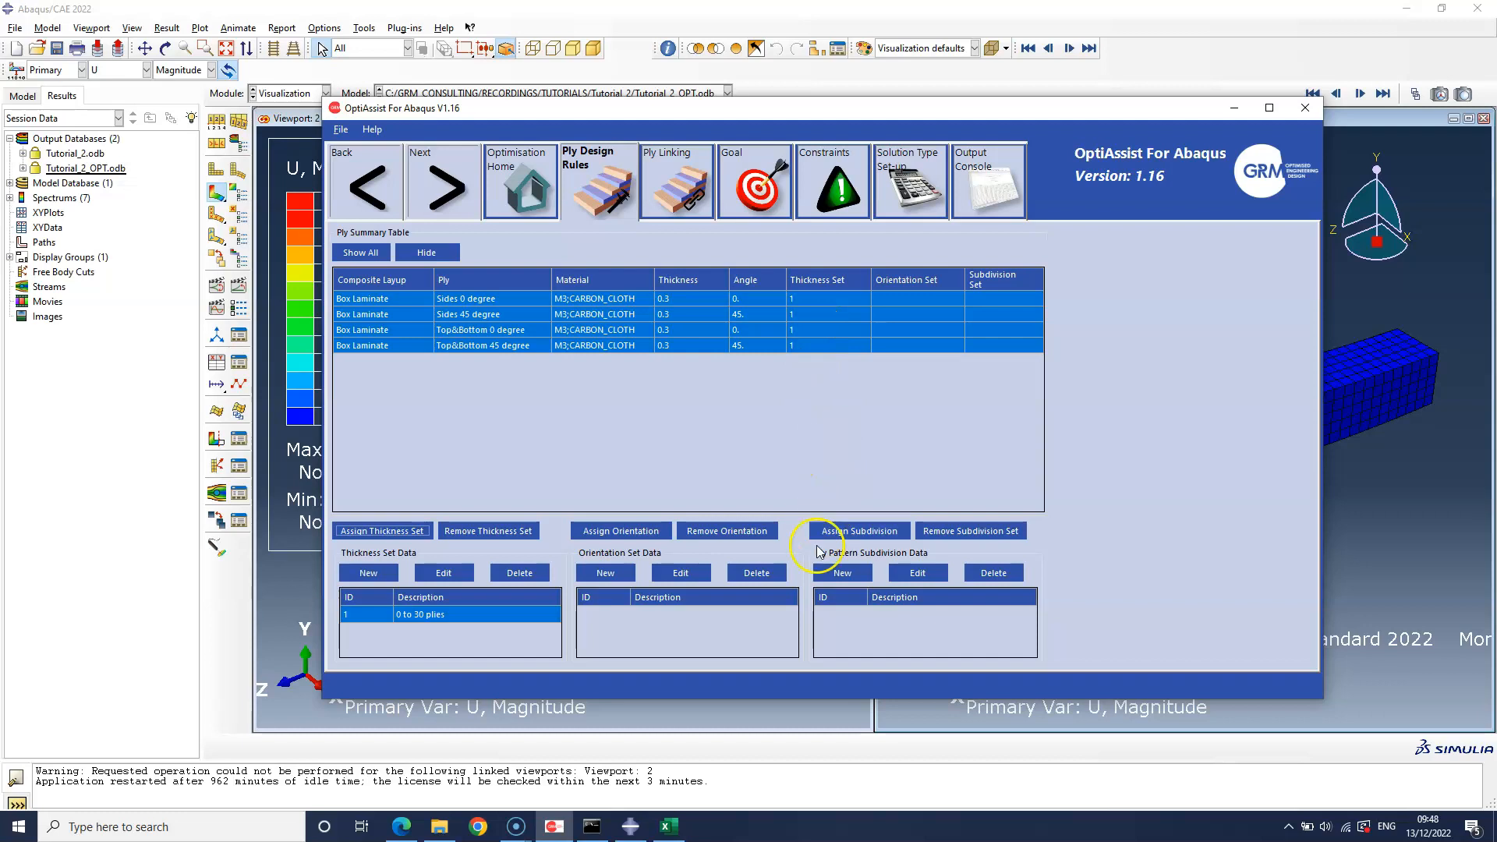
Step: Create a ply subdivision set named "Subdivision" with grid edge lengths X 500, Y 500 and Z 100, and assign it to all four plies
{"action": "left_click", "coordinate": [839, 577]}
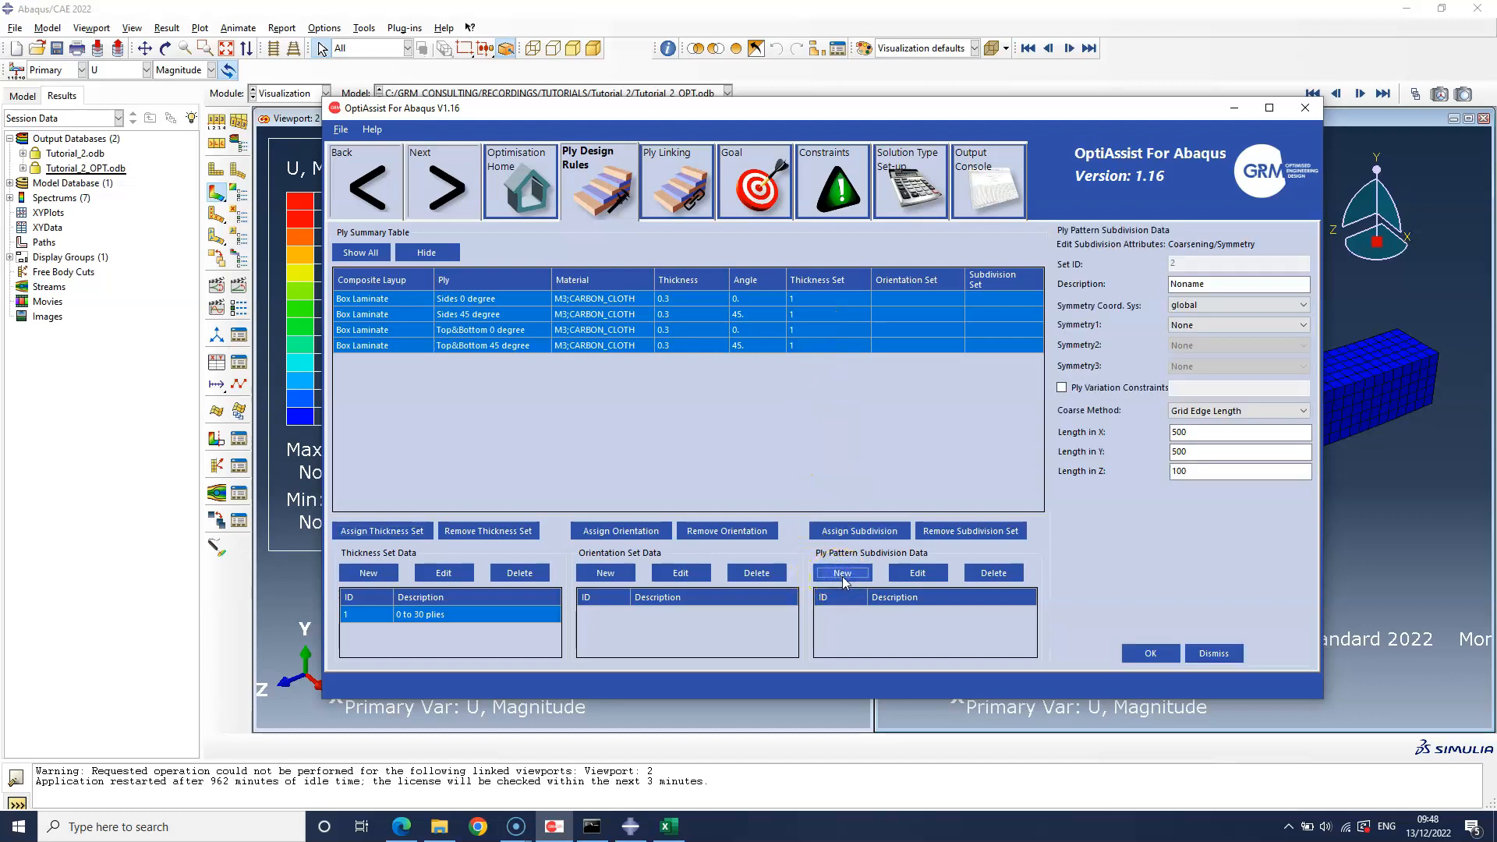
{"action": "double_click", "coordinate": [1184, 285]}
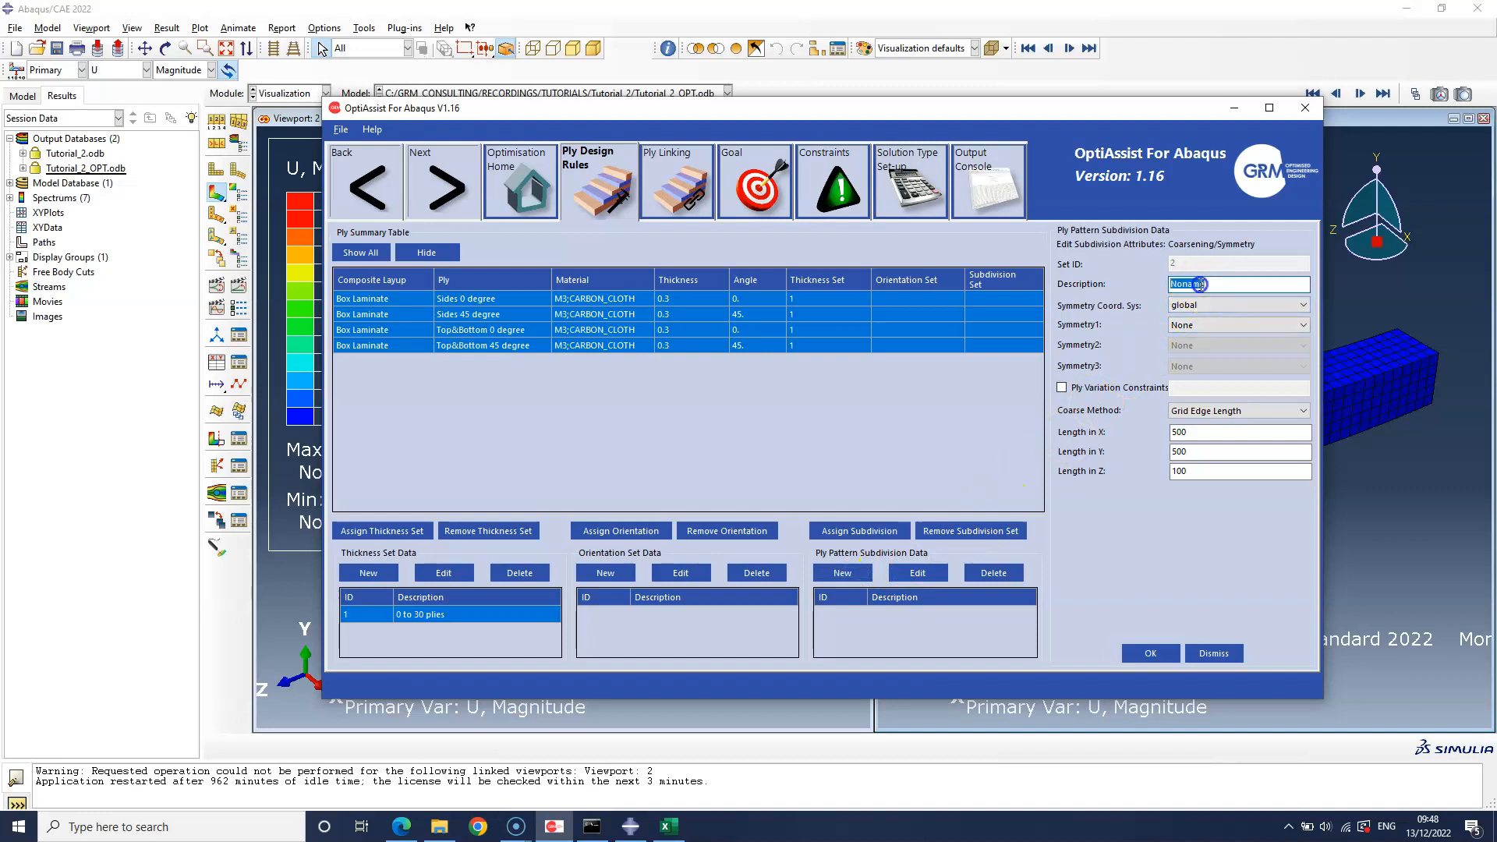
{"action": "type", "text": "Subdivision"}
{"action": "left_click", "coordinate": [1201, 435]}
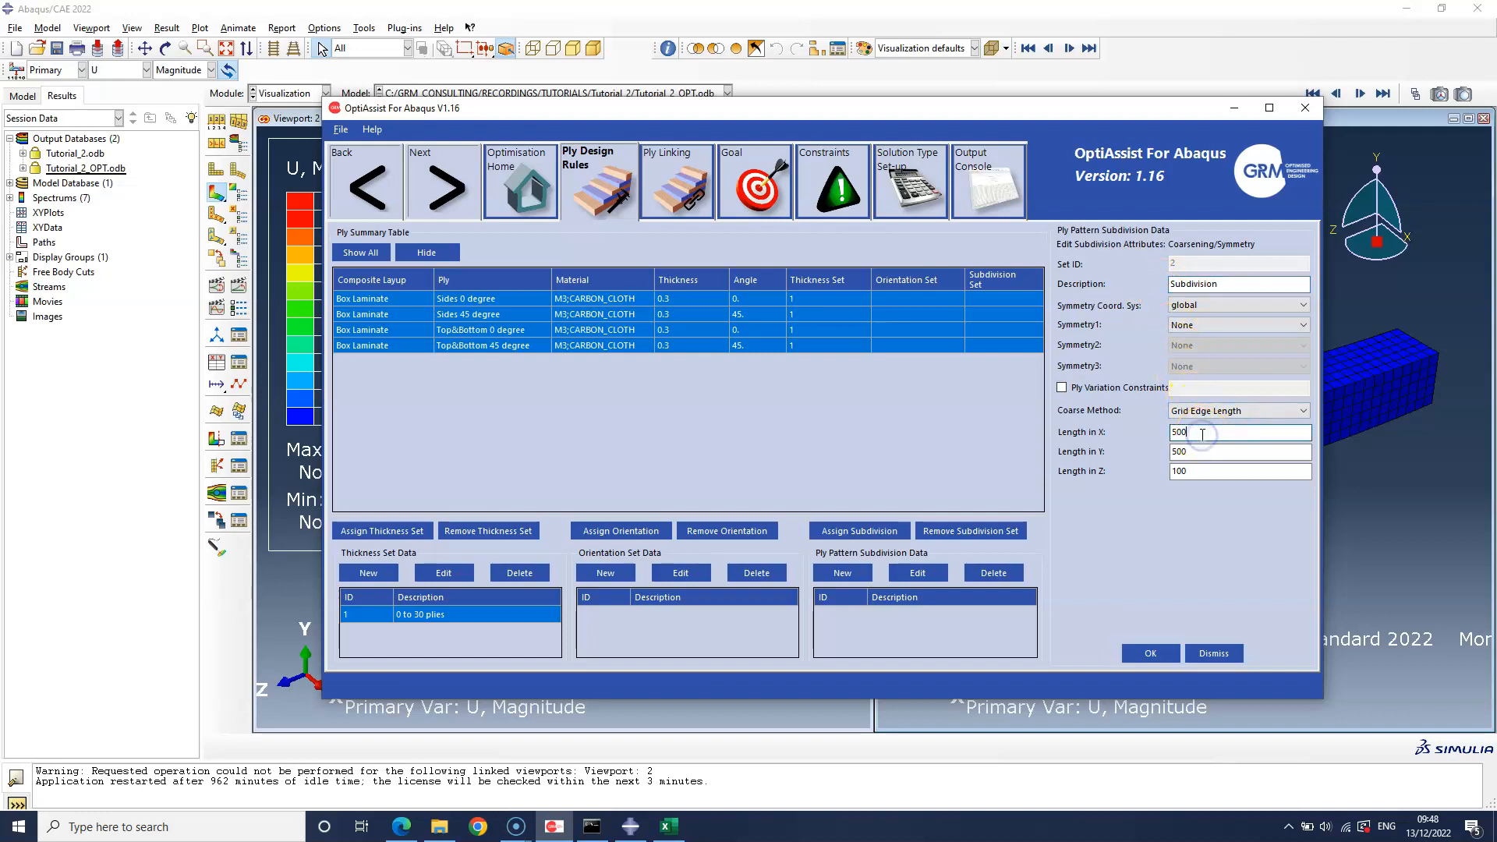
{"action": "left_click", "coordinate": [1201, 451]}
{"action": "left_click", "coordinate": [1196, 473]}
{"action": "left_click", "coordinate": [1150, 653]}
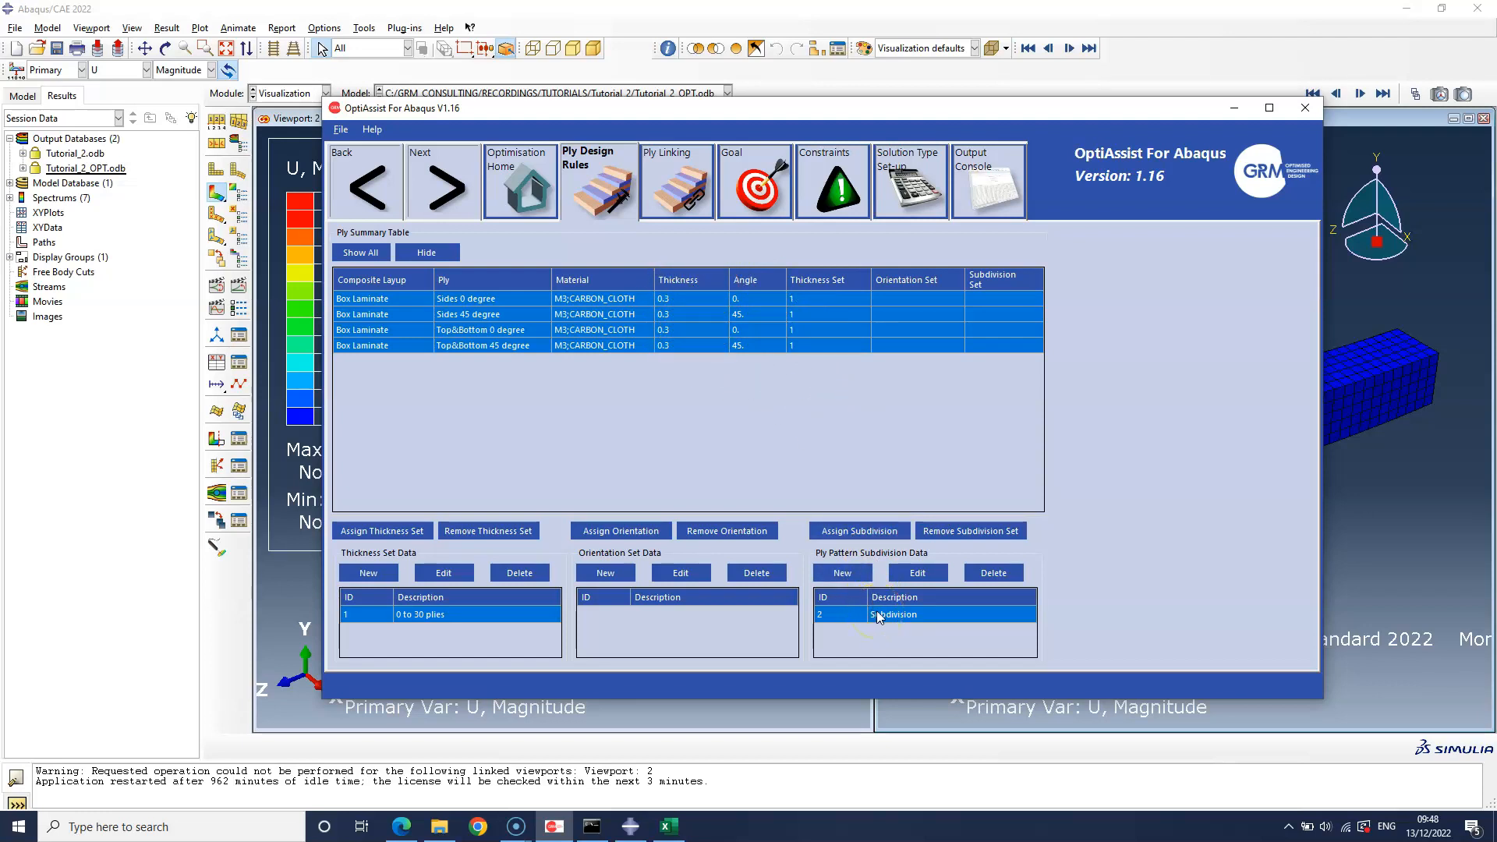
{"action": "left_click", "coordinate": [874, 537]}
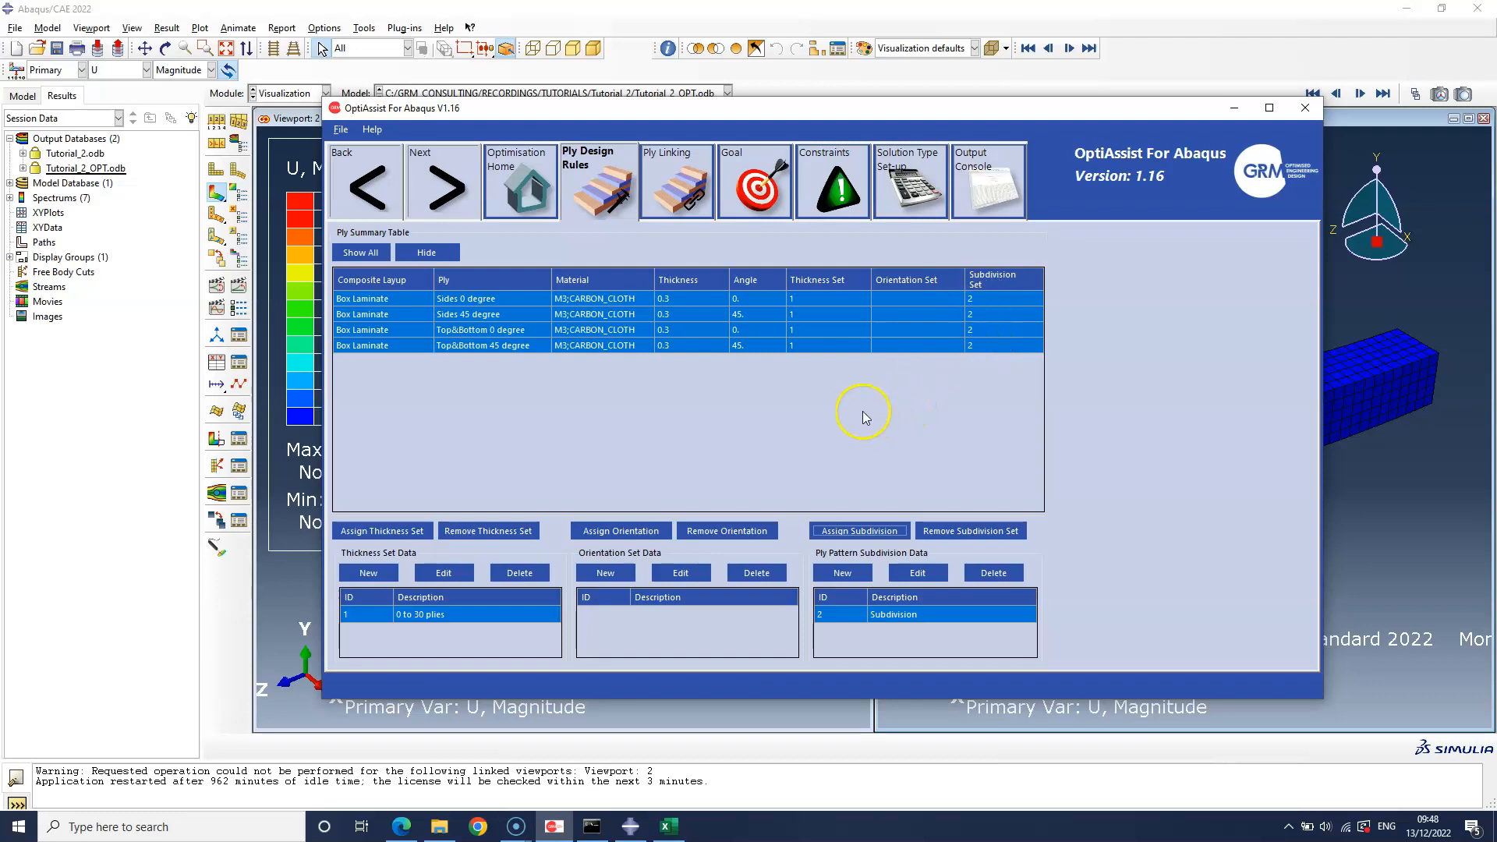
Step: Skip ply linking and keep the Minimise Mass objective for all composites, proceeding to the constraint definitions
{"action": "left_click", "coordinate": [448, 197]}
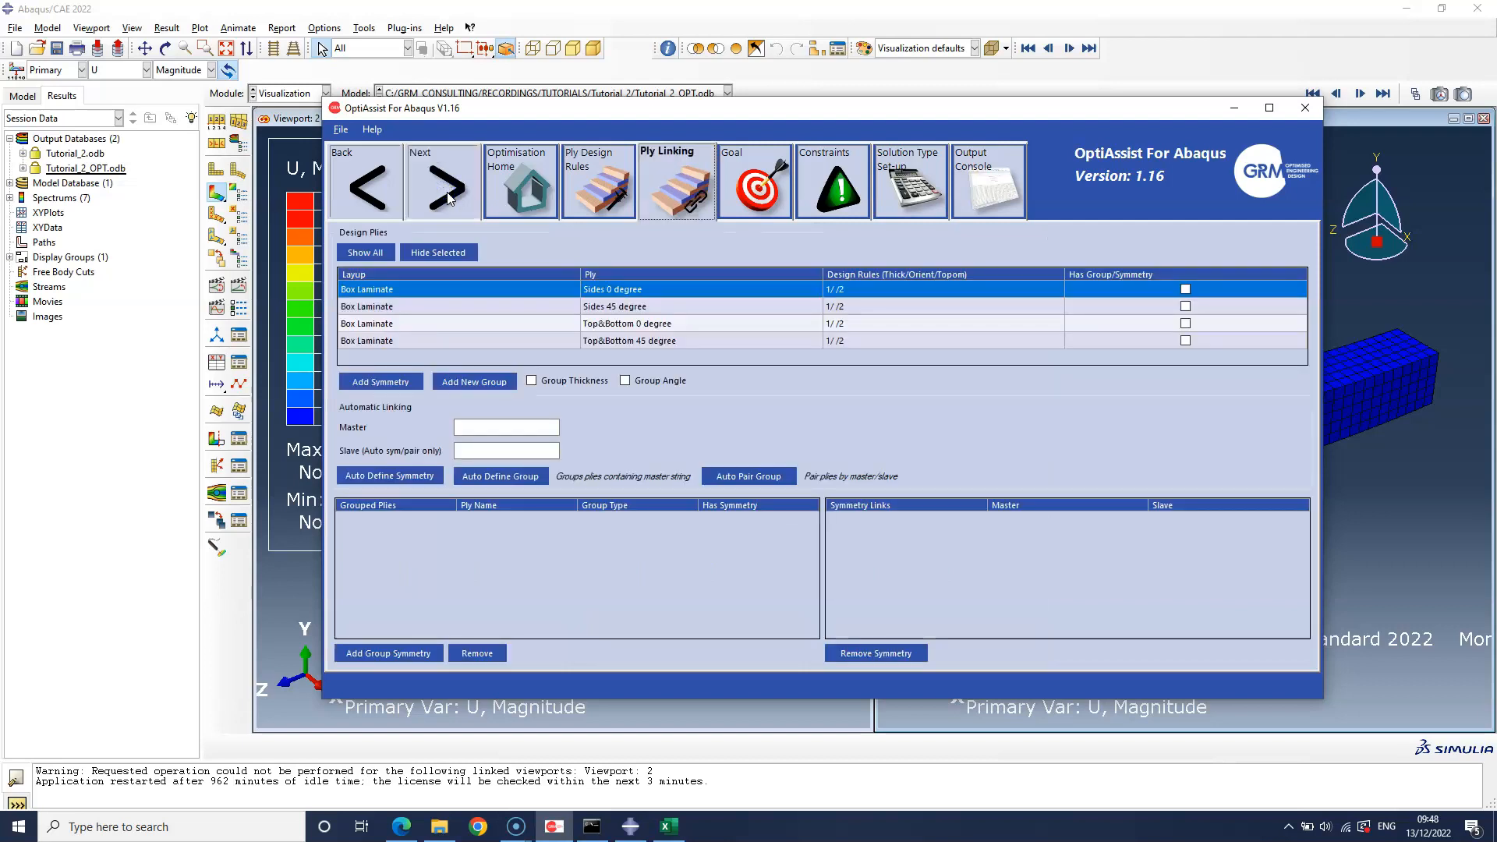
{"action": "left_click", "coordinate": [449, 197]}
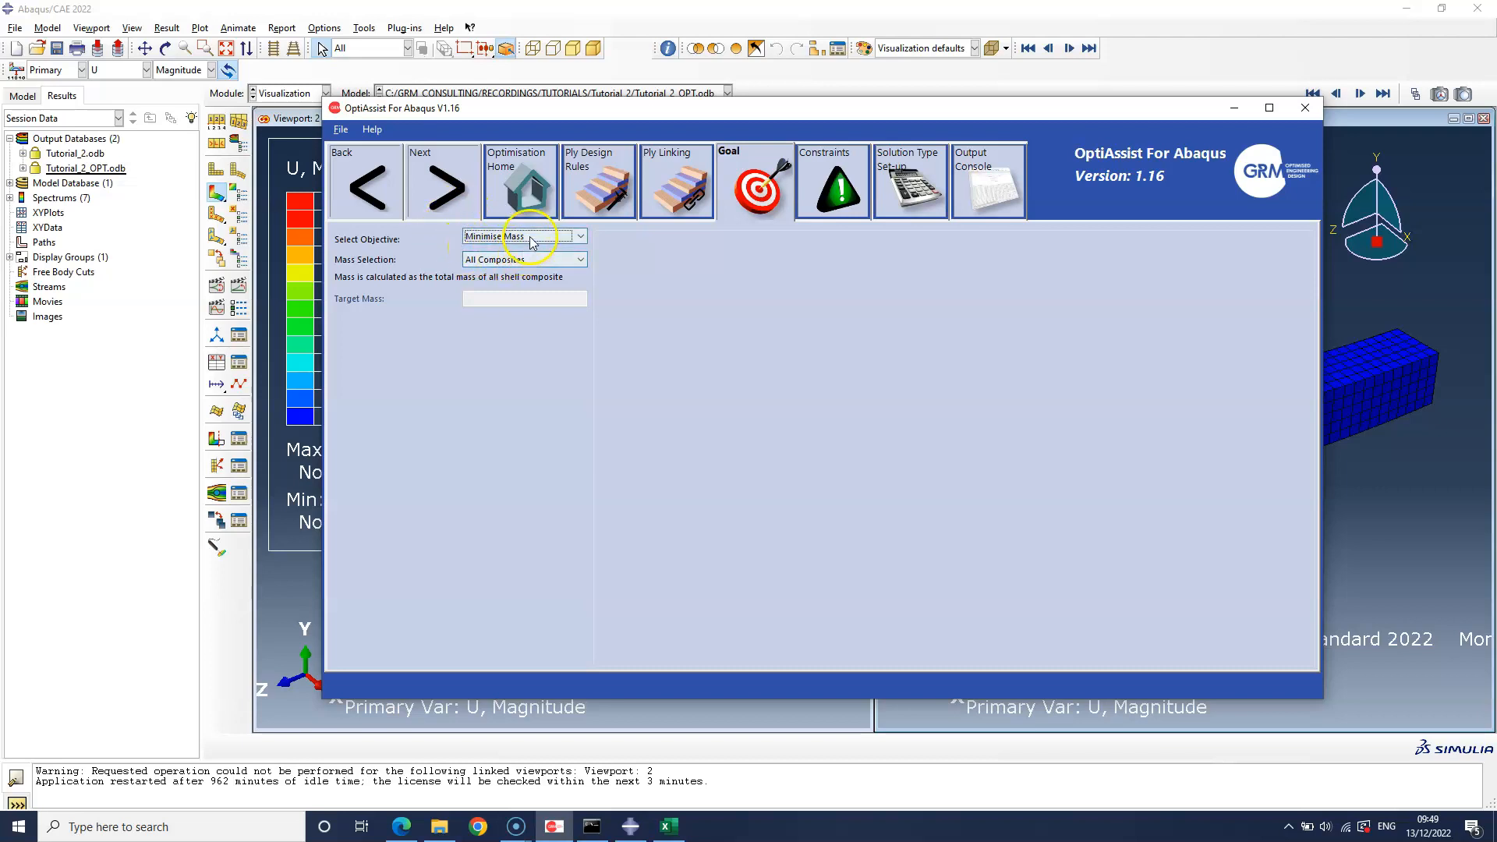
{"action": "left_click", "coordinate": [450, 200]}
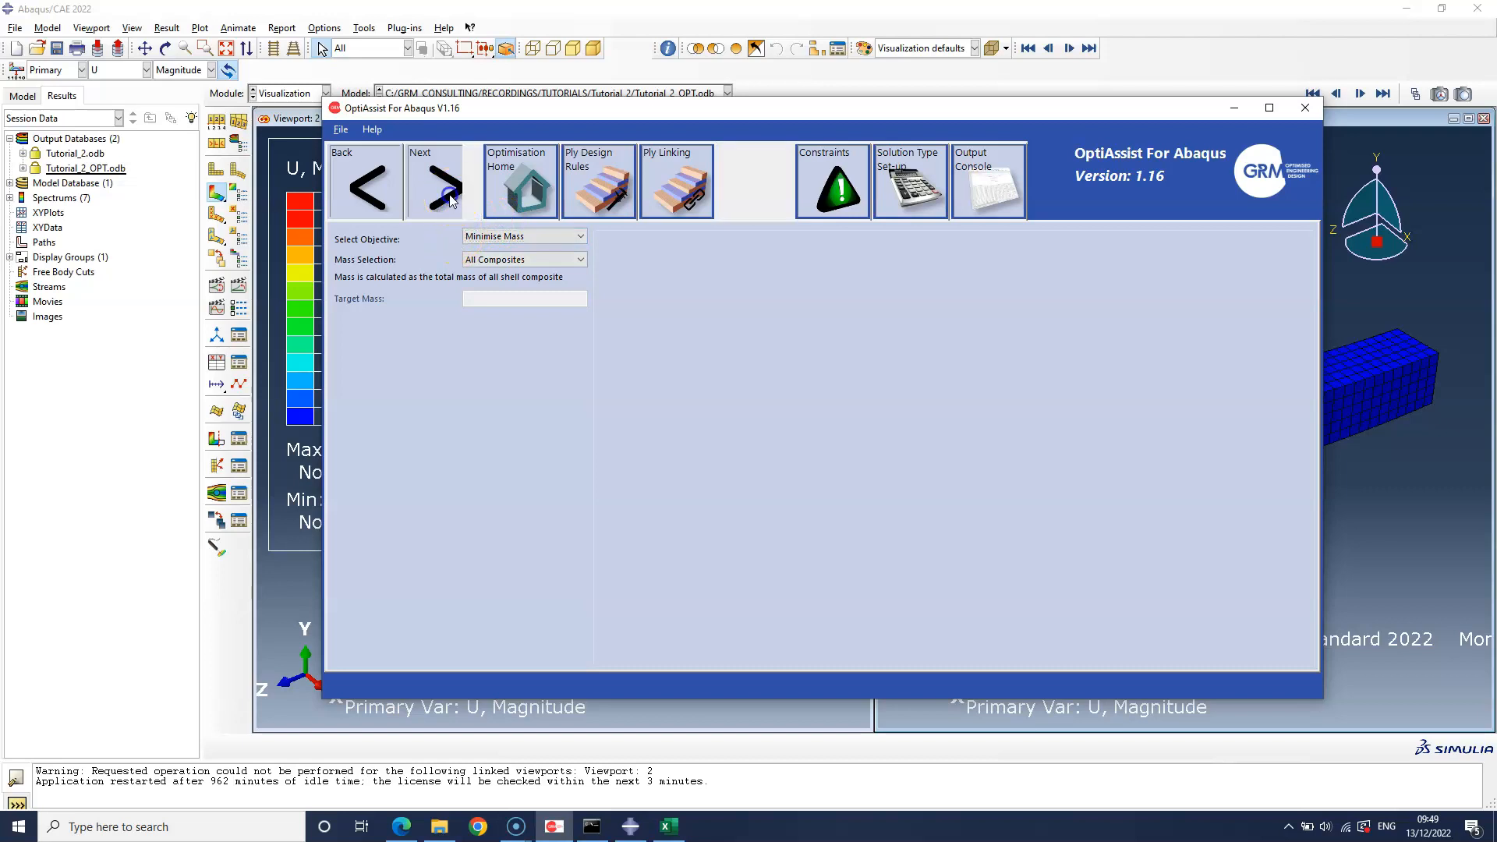
{"action": "left_click", "coordinate": [449, 200]}
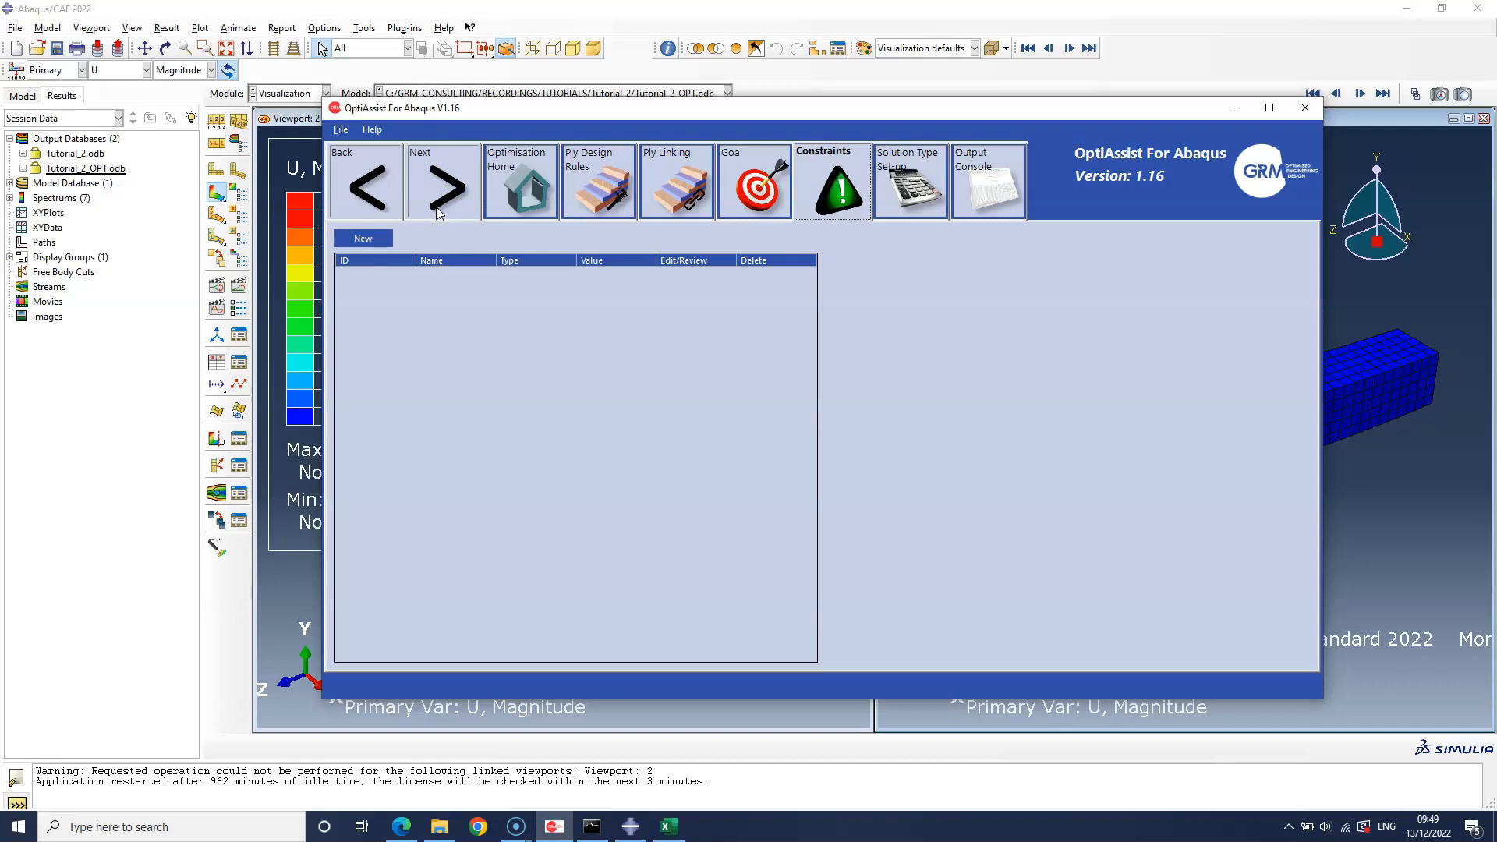
Step: Create a displacement constraint named "Disp" for all steps, limiting the magnitude at node 521 to an upper bound of 5.0
{"action": "left_click", "coordinate": [378, 238]}
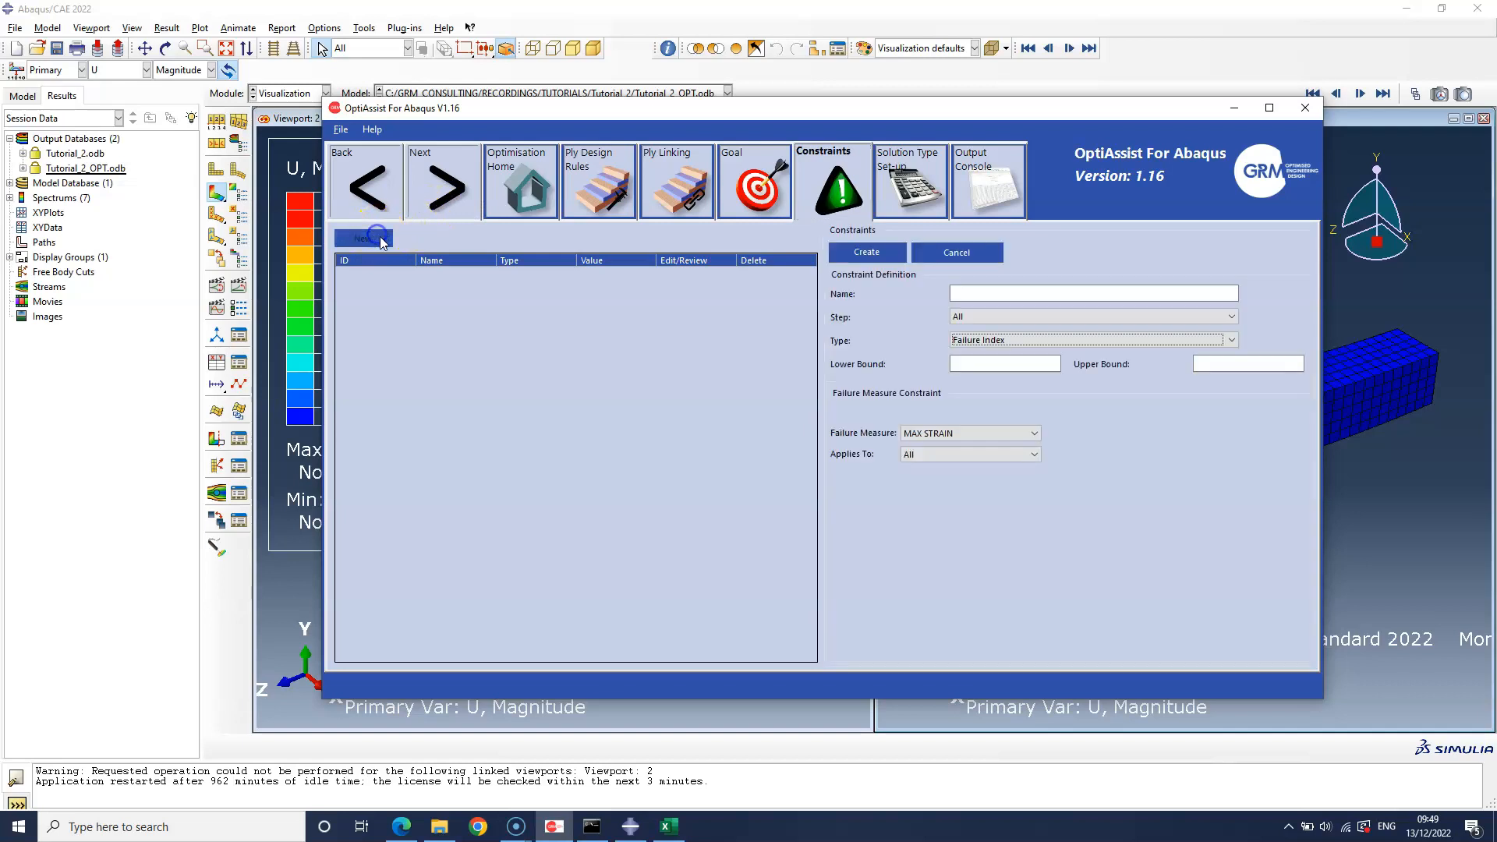
{"action": "left_click", "coordinate": [979, 296]}
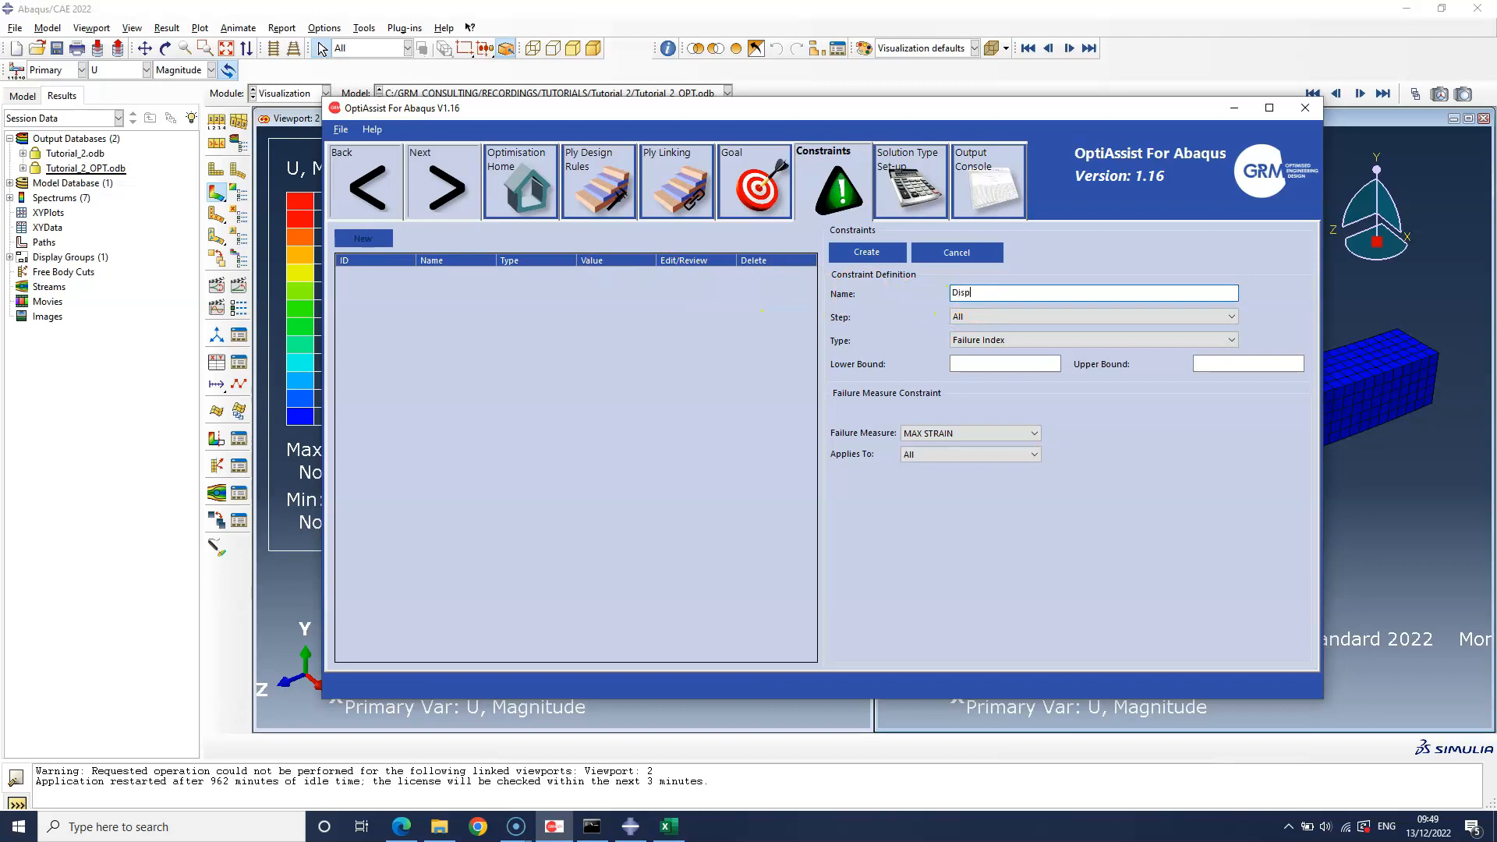
{"action": "left_click", "coordinate": [1004, 340]}
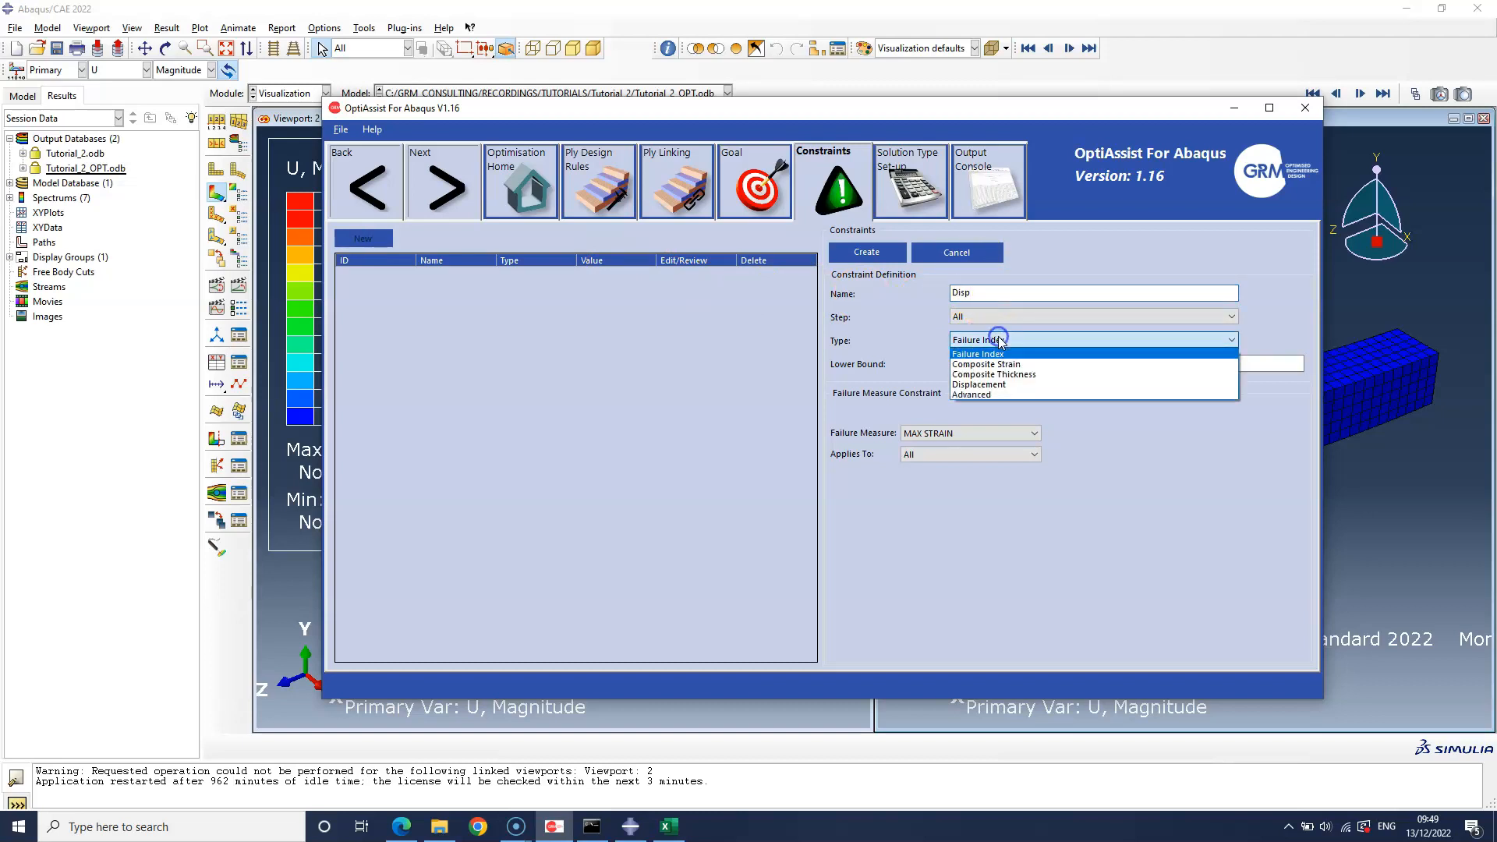
{"action": "left_click", "coordinate": [1005, 384]}
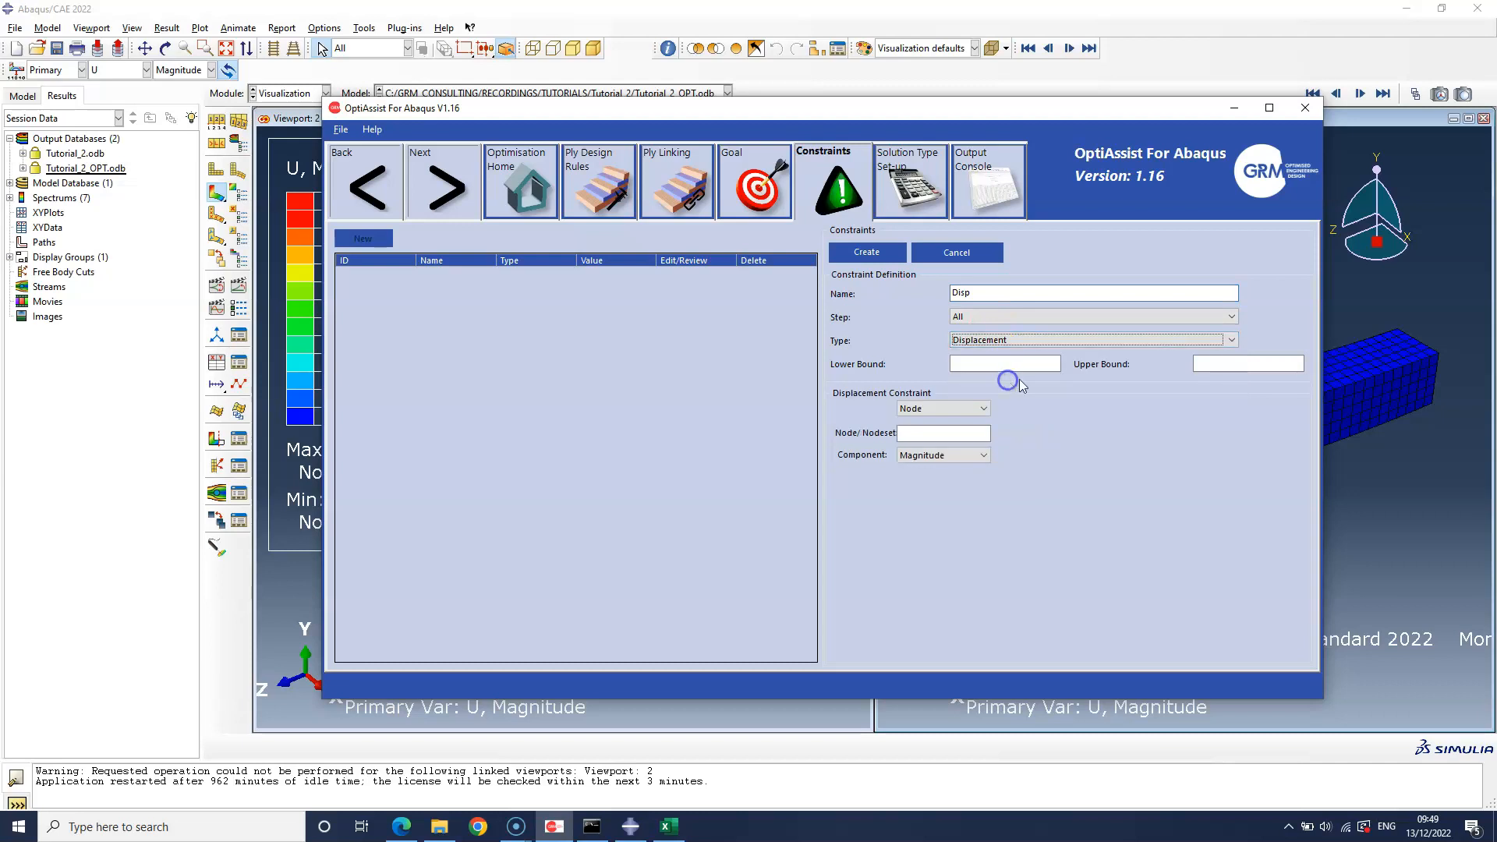
{"action": "left_click", "coordinate": [1211, 366]}
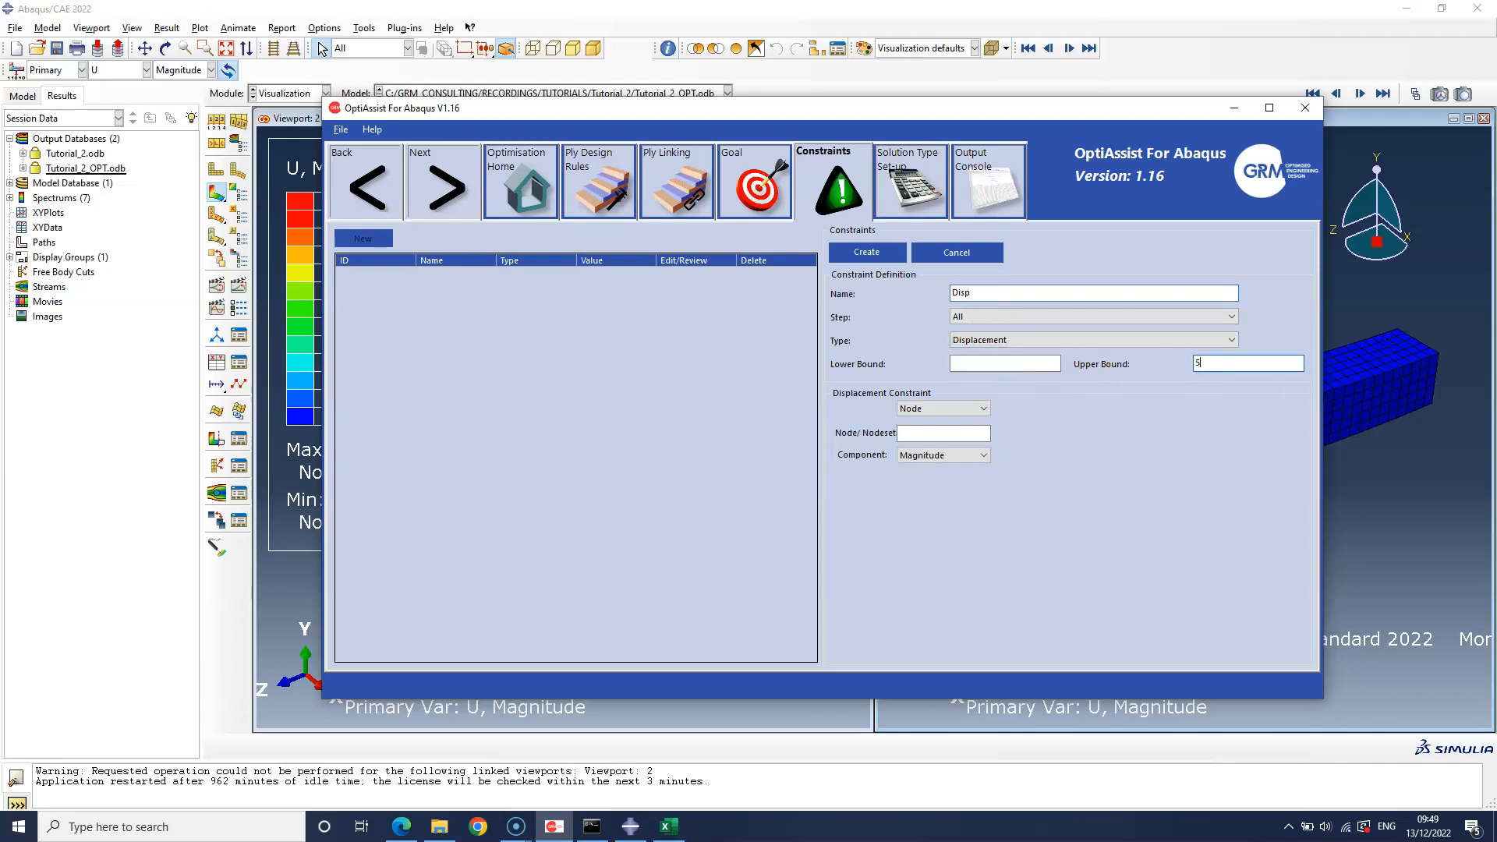
{"action": "left_click", "coordinate": [952, 434]}
{"action": "type", "text": "521"}
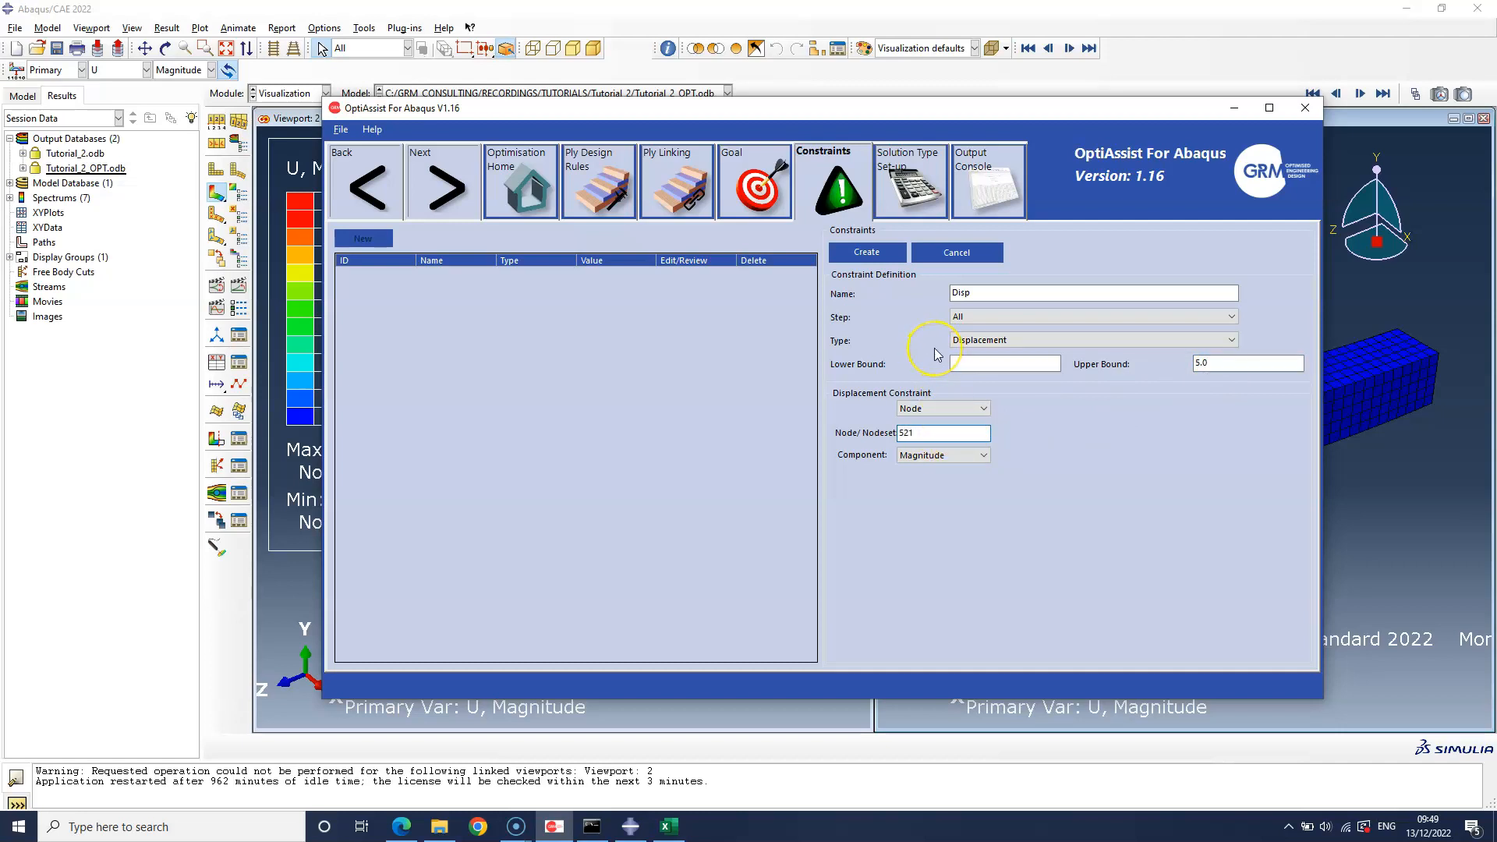
{"action": "left_click", "coordinate": [883, 258]}
Step: Submit the continuous optimisation with the existing folder removed and the control file overwritten, and return to Abaqus/CAE on completion
{"action": "left_click", "coordinate": [458, 196]}
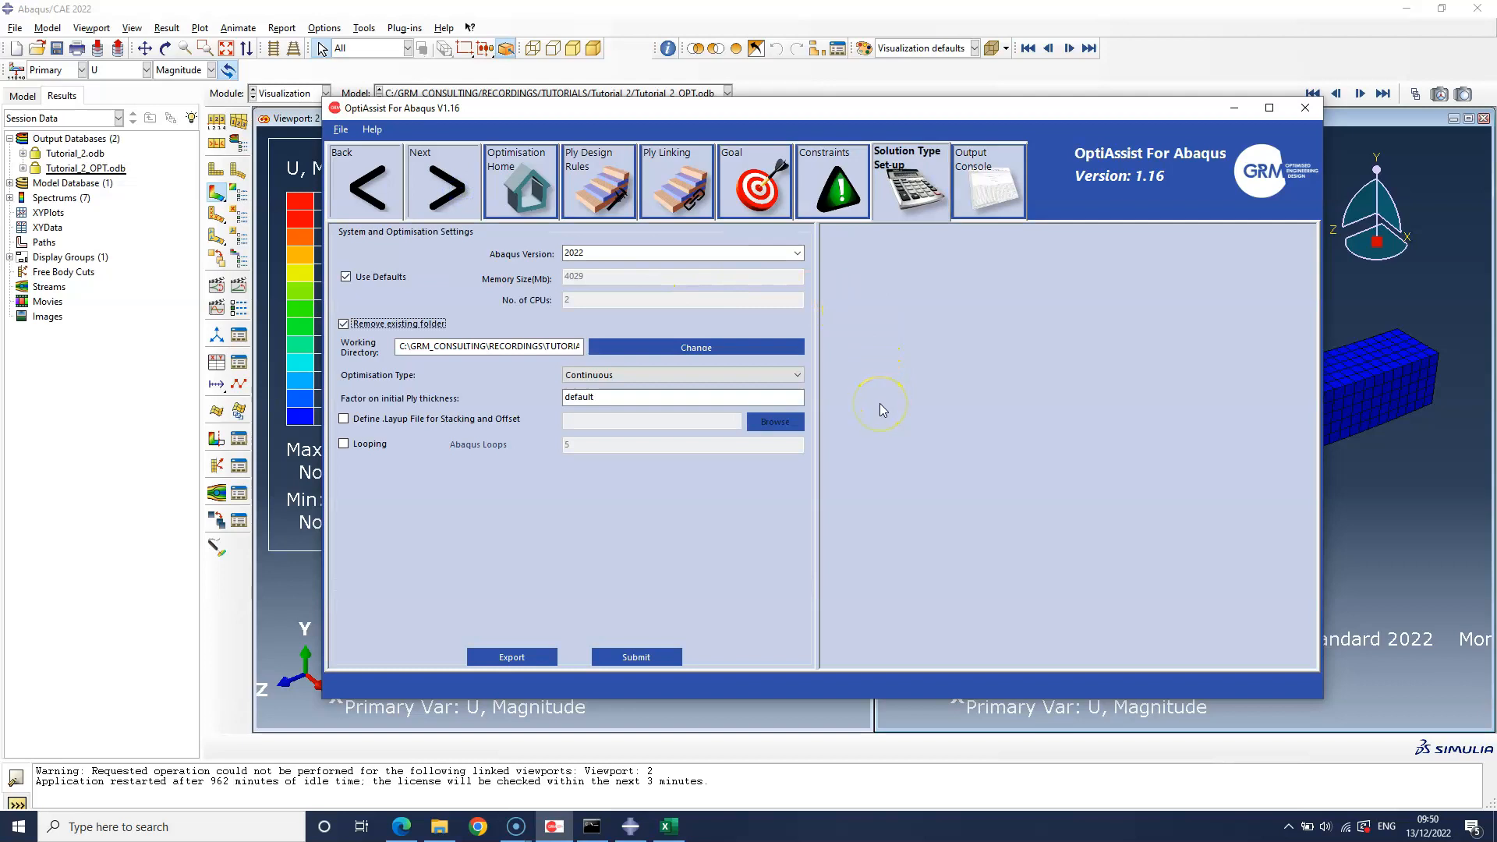
{"action": "left_click", "coordinate": [624, 657]}
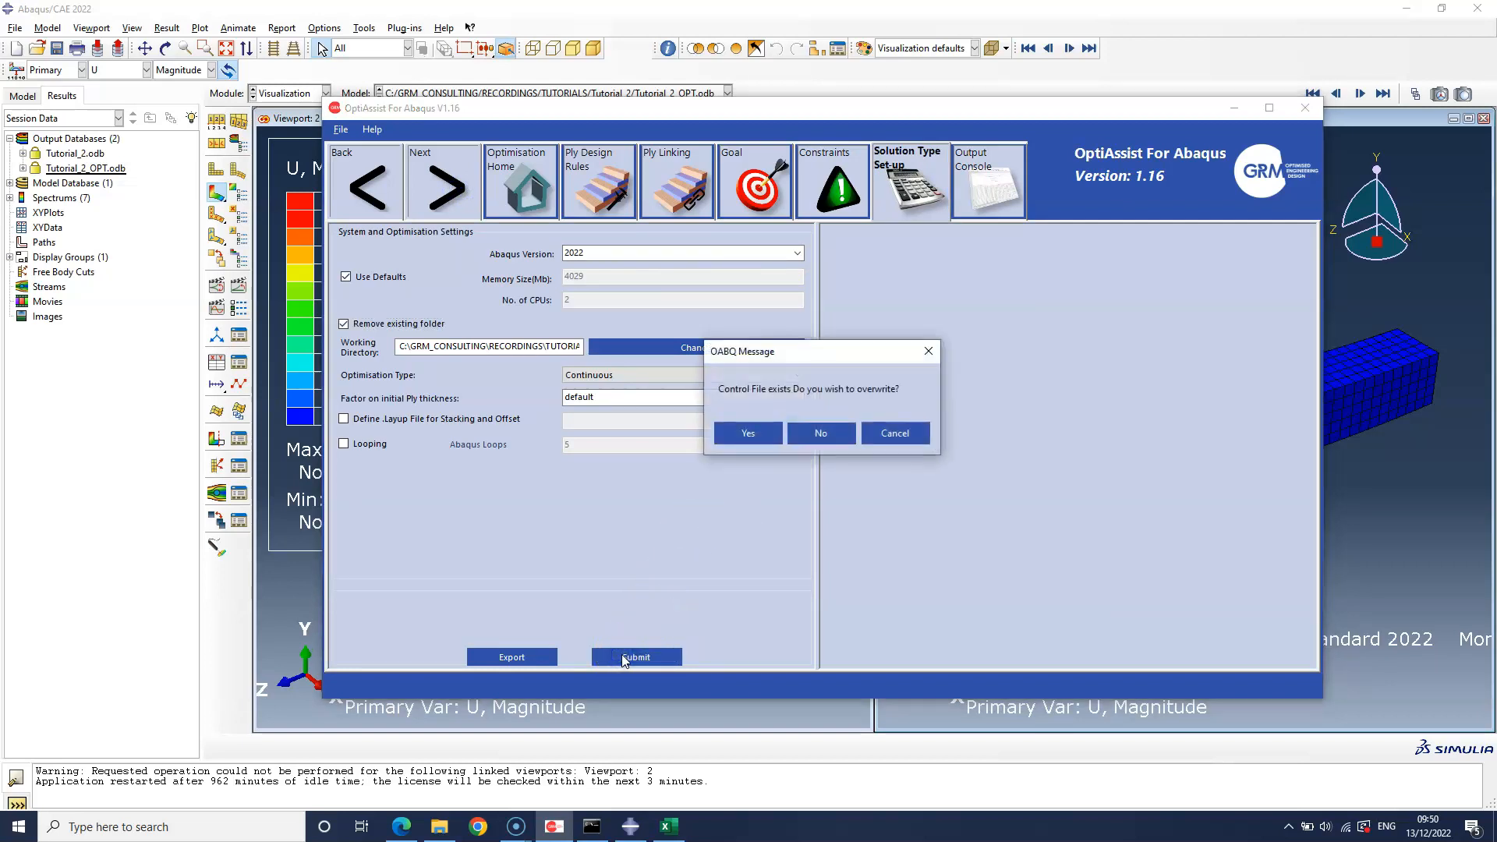
{"action": "left_click", "coordinate": [747, 434]}
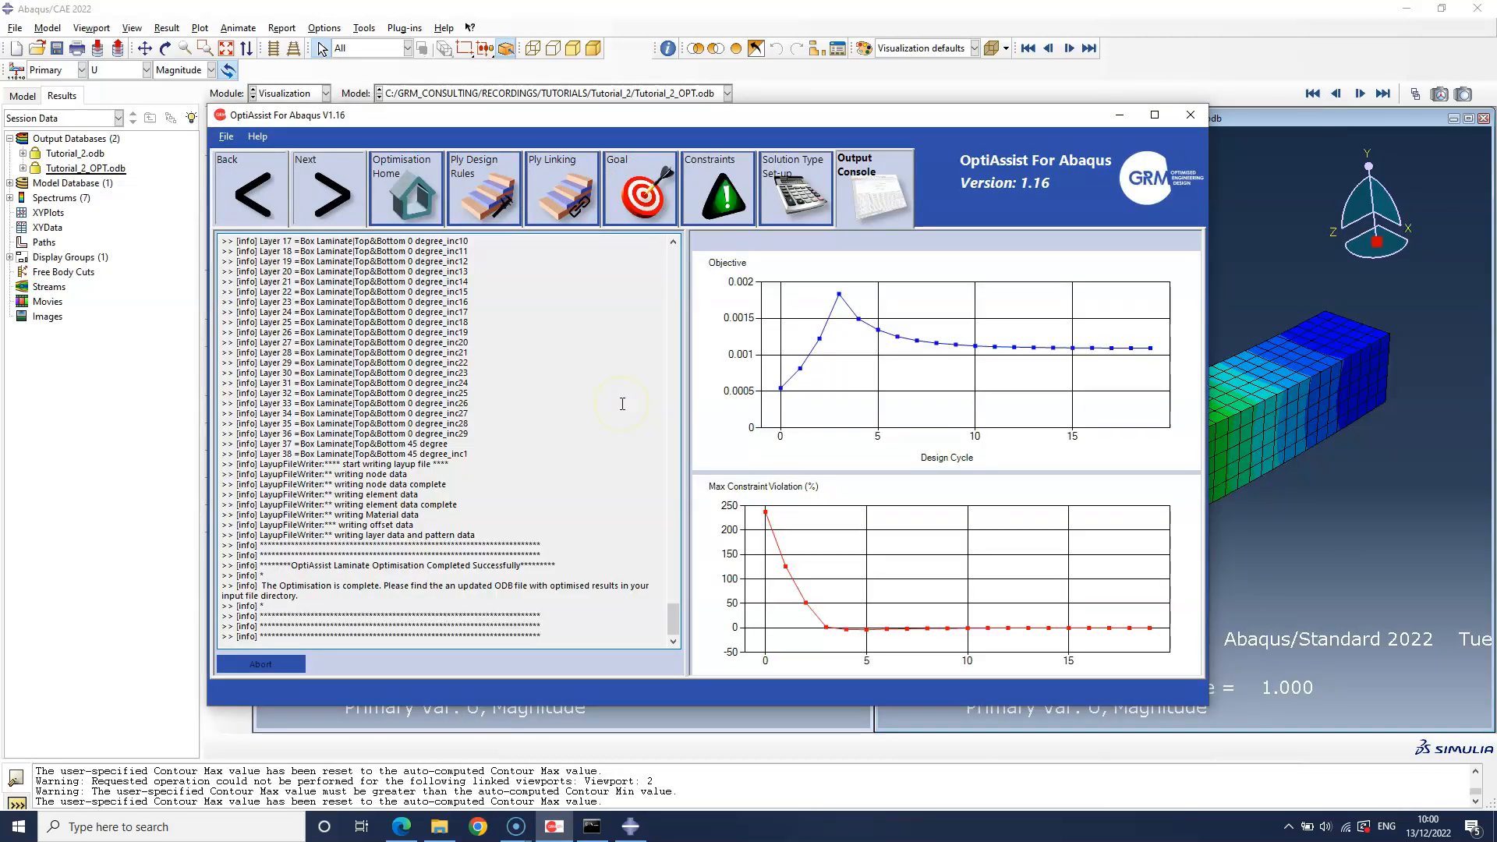
{"action": "left_click", "coordinate": [1117, 117]}
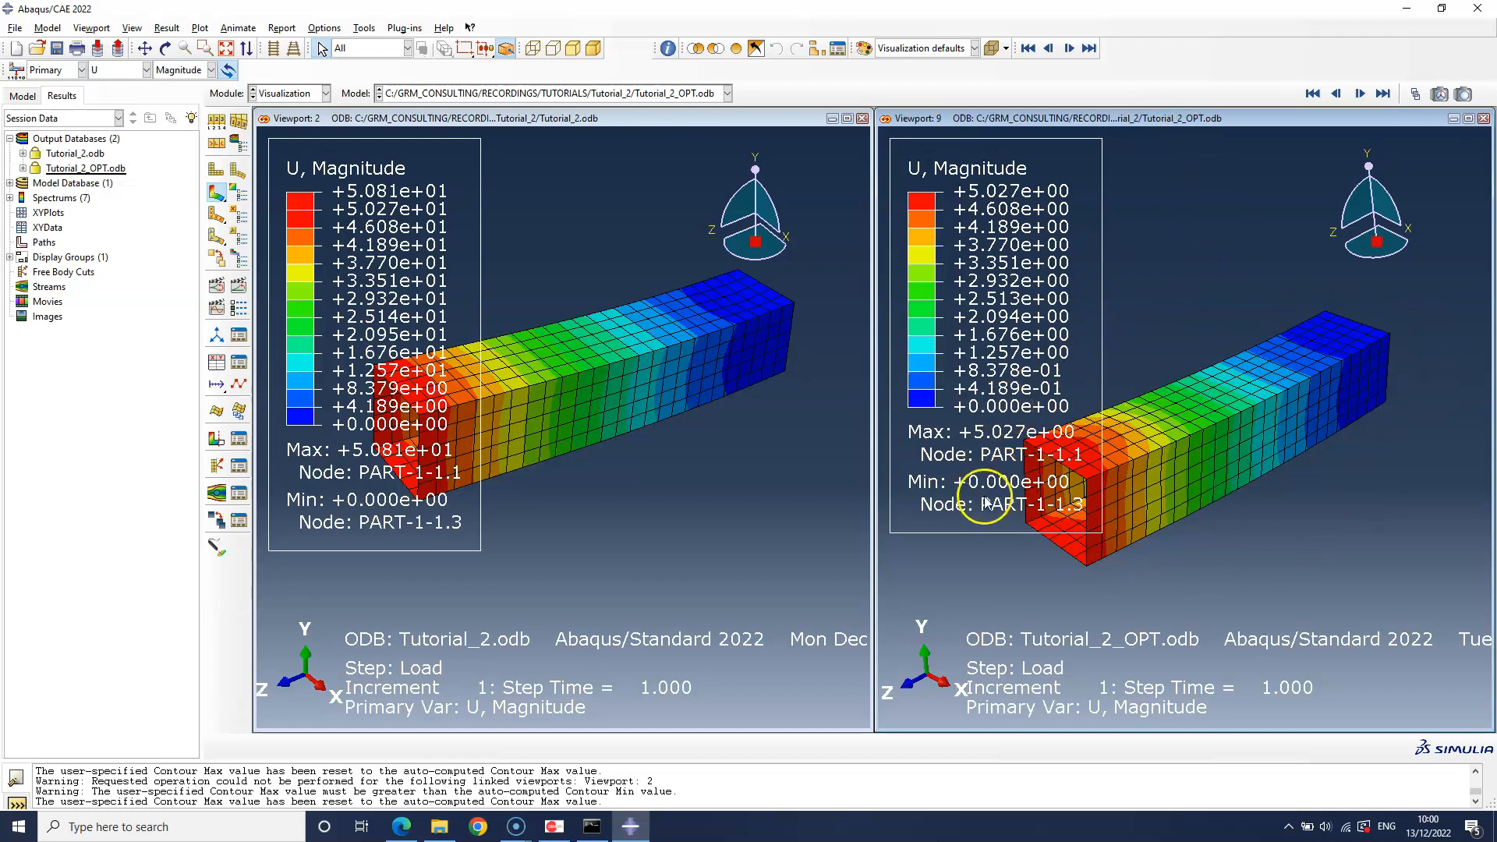
{"action": "left_click", "coordinate": [37, 50]}
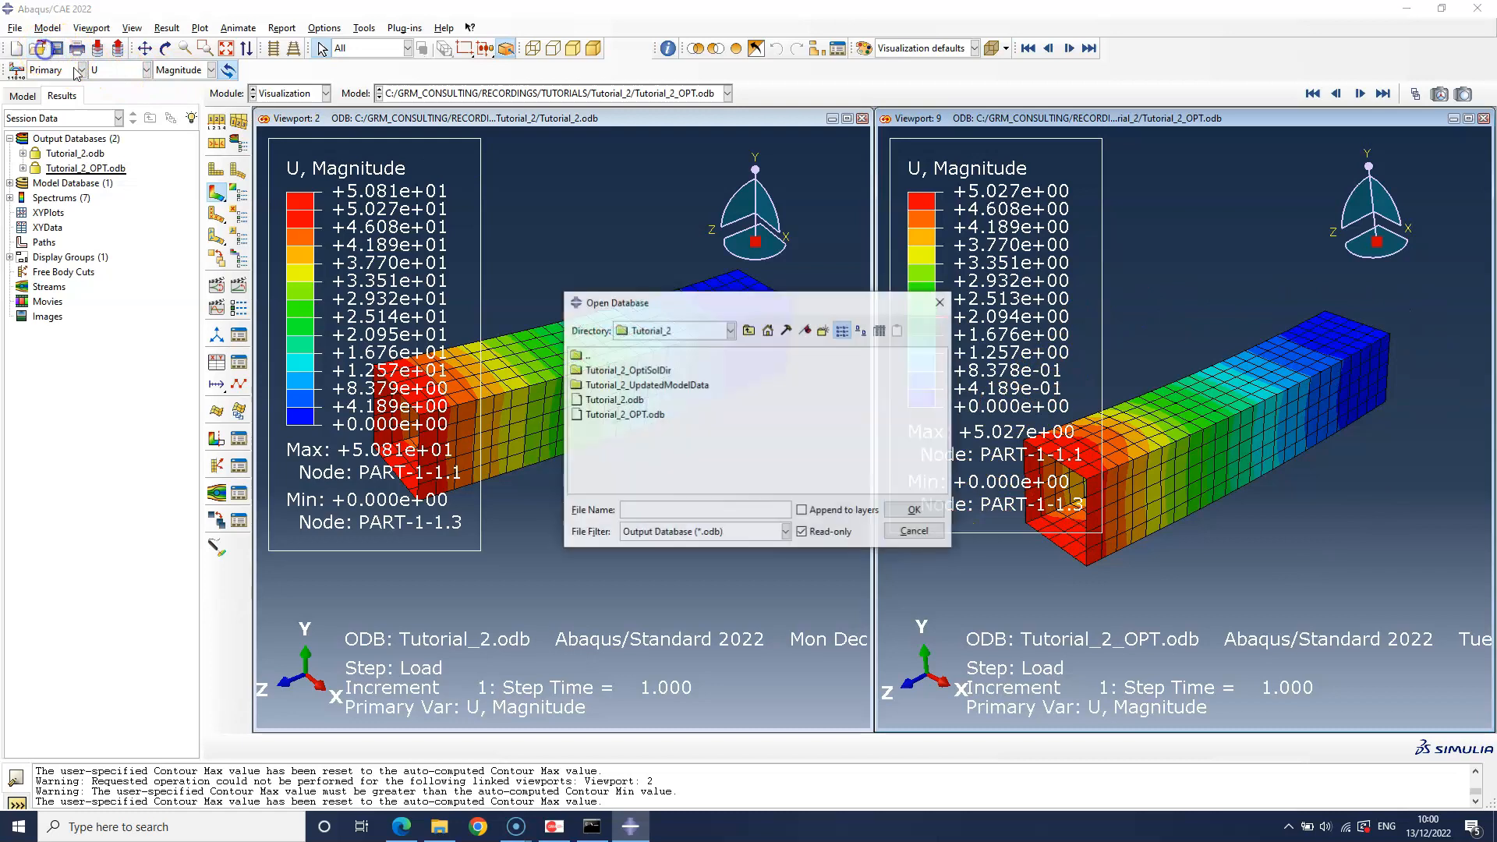
{"action": "left_click", "coordinate": [619, 416]}
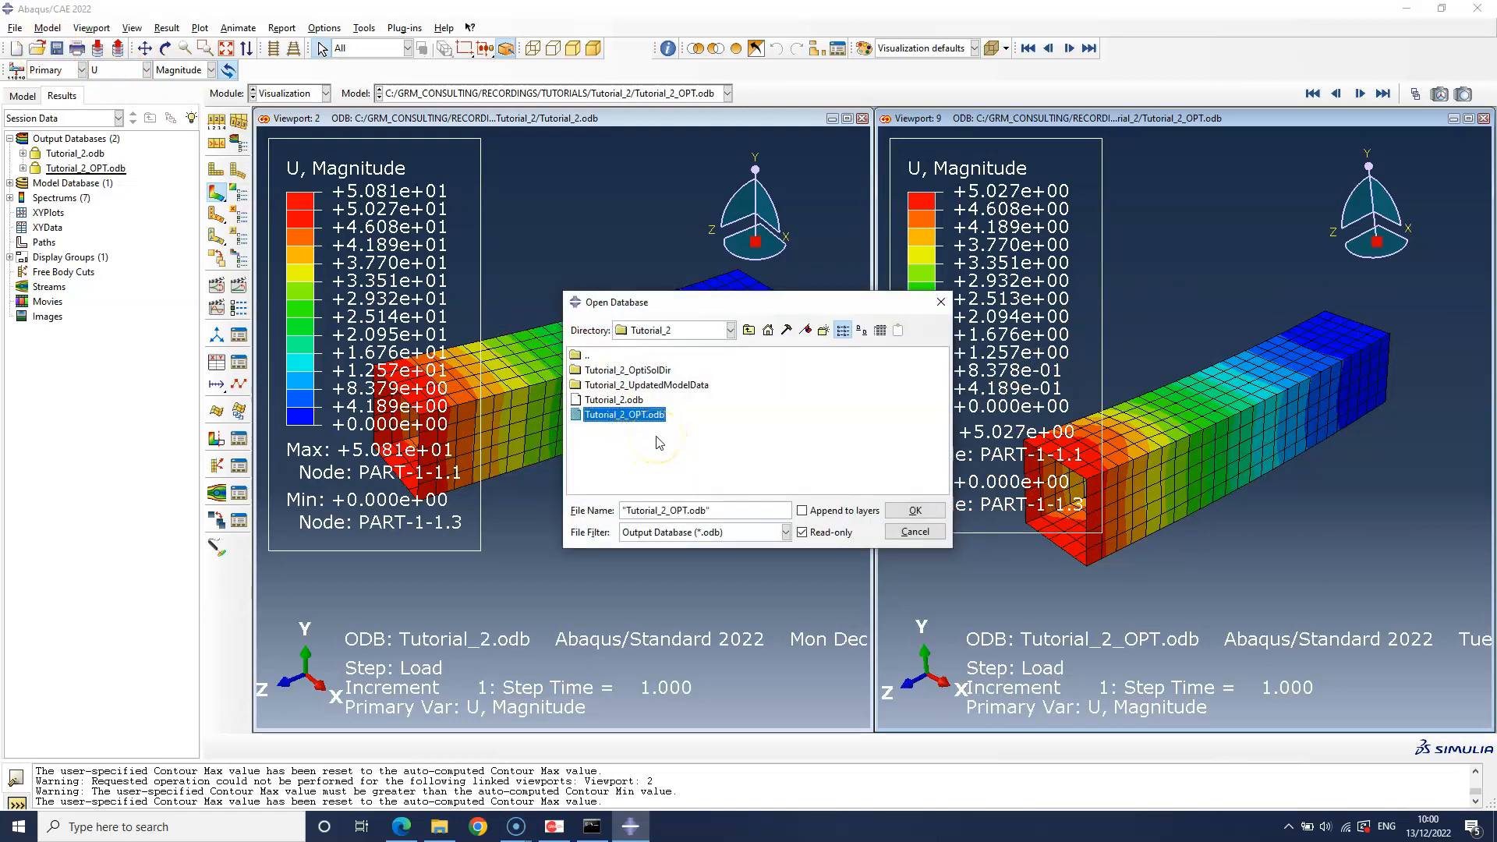
{"action": "left_click", "coordinate": [902, 532]}
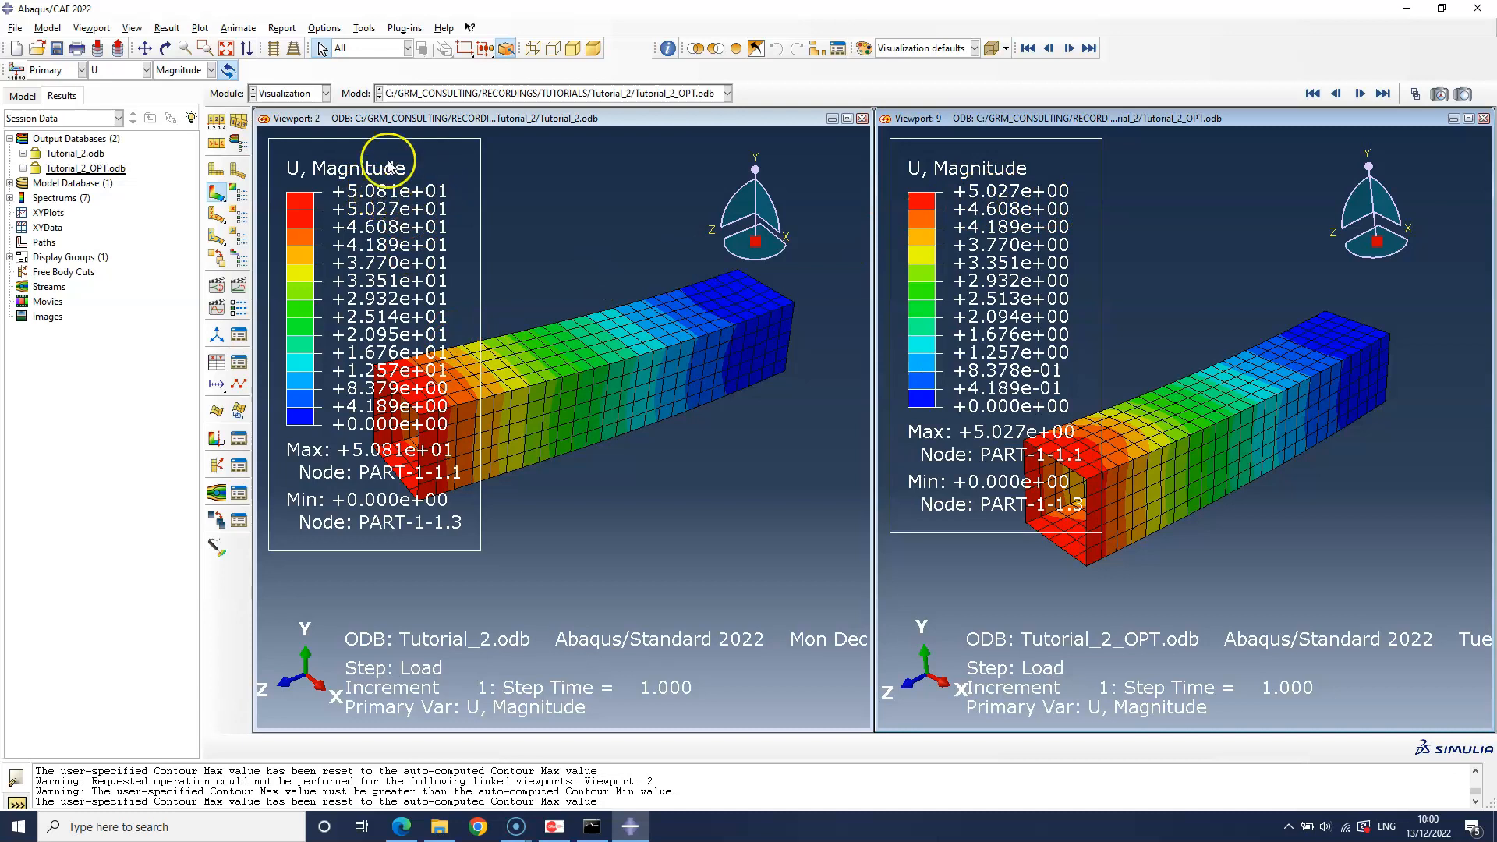
Step: Show the OptiAssist Composite Thickness Results step in the Tutorial_2_OPT viewport and contour it with the SENER output variable
{"action": "left_click", "coordinate": [1162, 526]}
{"action": "left_click", "coordinate": [166, 27]}
{"action": "left_click", "coordinate": [180, 41]}
{"action": "left_click", "coordinate": [124, 235]}
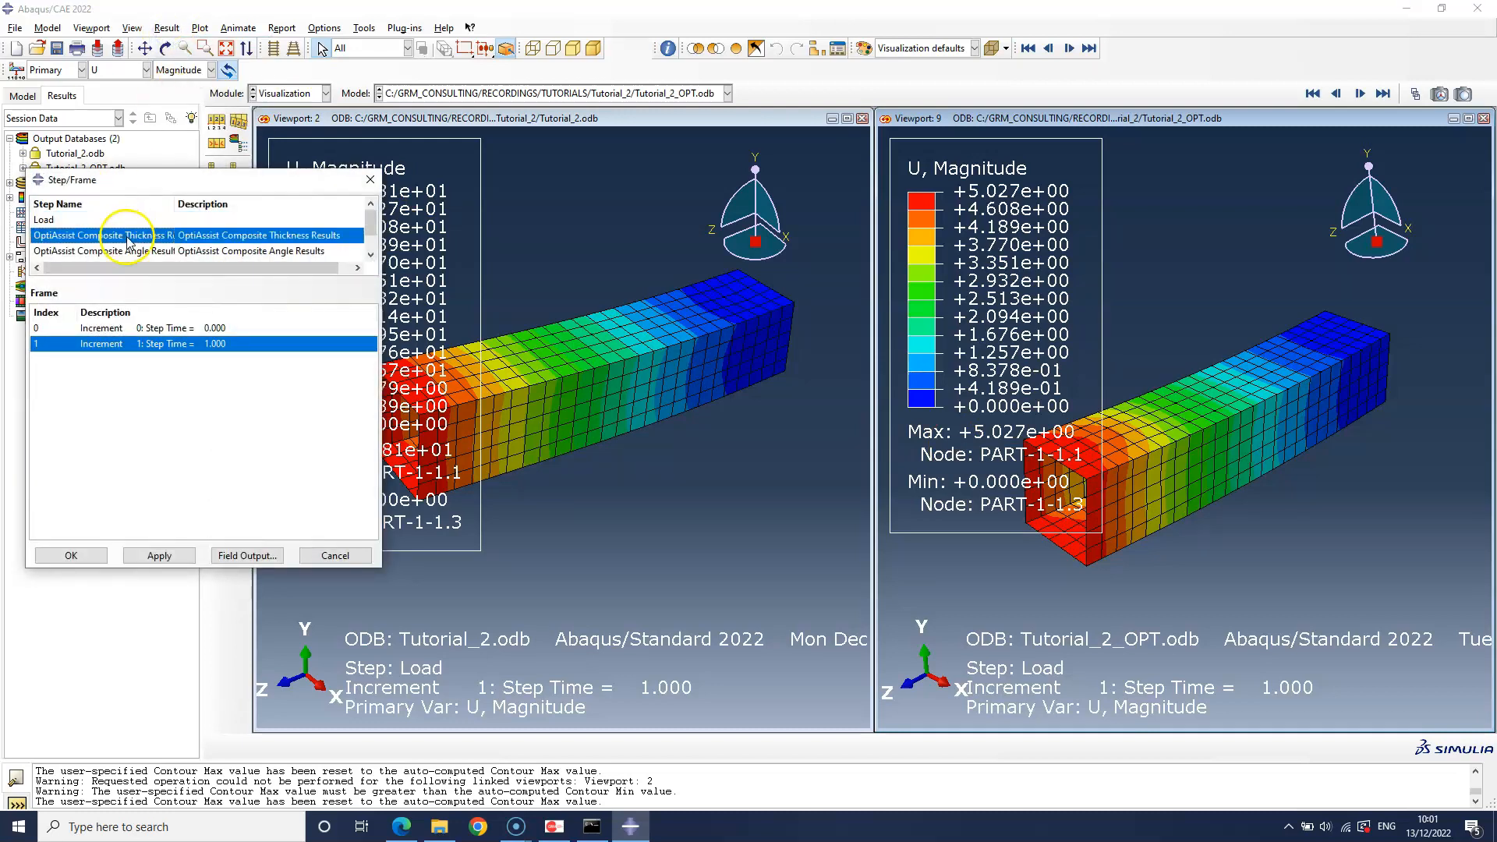
{"action": "left_click", "coordinate": [71, 555]}
{"action": "left_click", "coordinate": [732, 441]}
{"action": "left_click", "coordinate": [146, 69]}
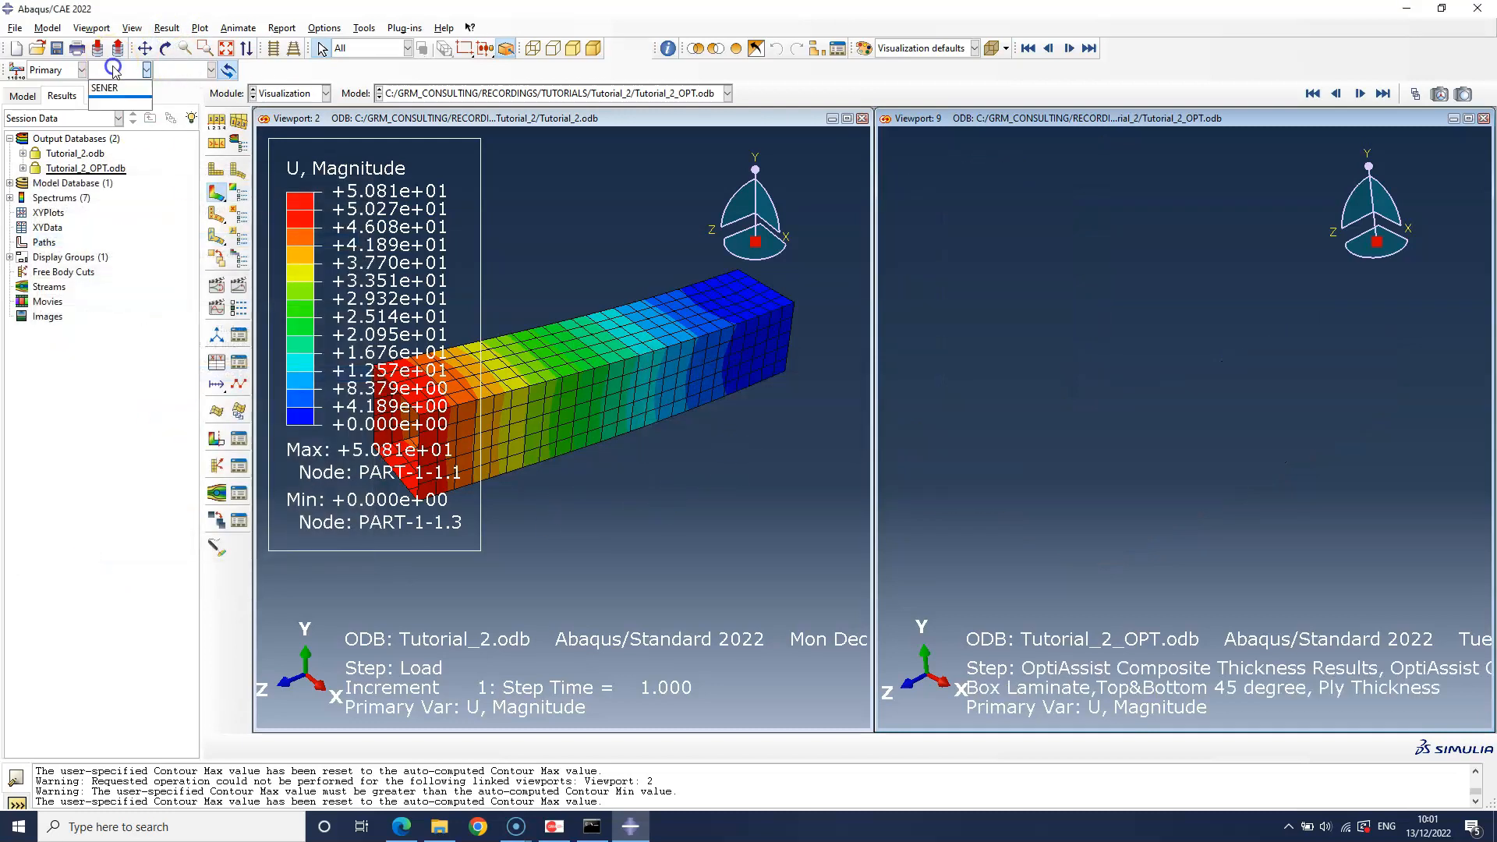
{"action": "left_click", "coordinate": [109, 95]}
Step: Plot the Box Laminate Sides 0 degree ply thickness frame, keeping the frame selection dialog clear of the optimised model
{"action": "left_click", "coordinate": [161, 28]}
{"action": "left_click", "coordinate": [195, 44]}
{"action": "left_click_drag", "start_coordinate": [237, 171], "coordinate": [533, 172]}
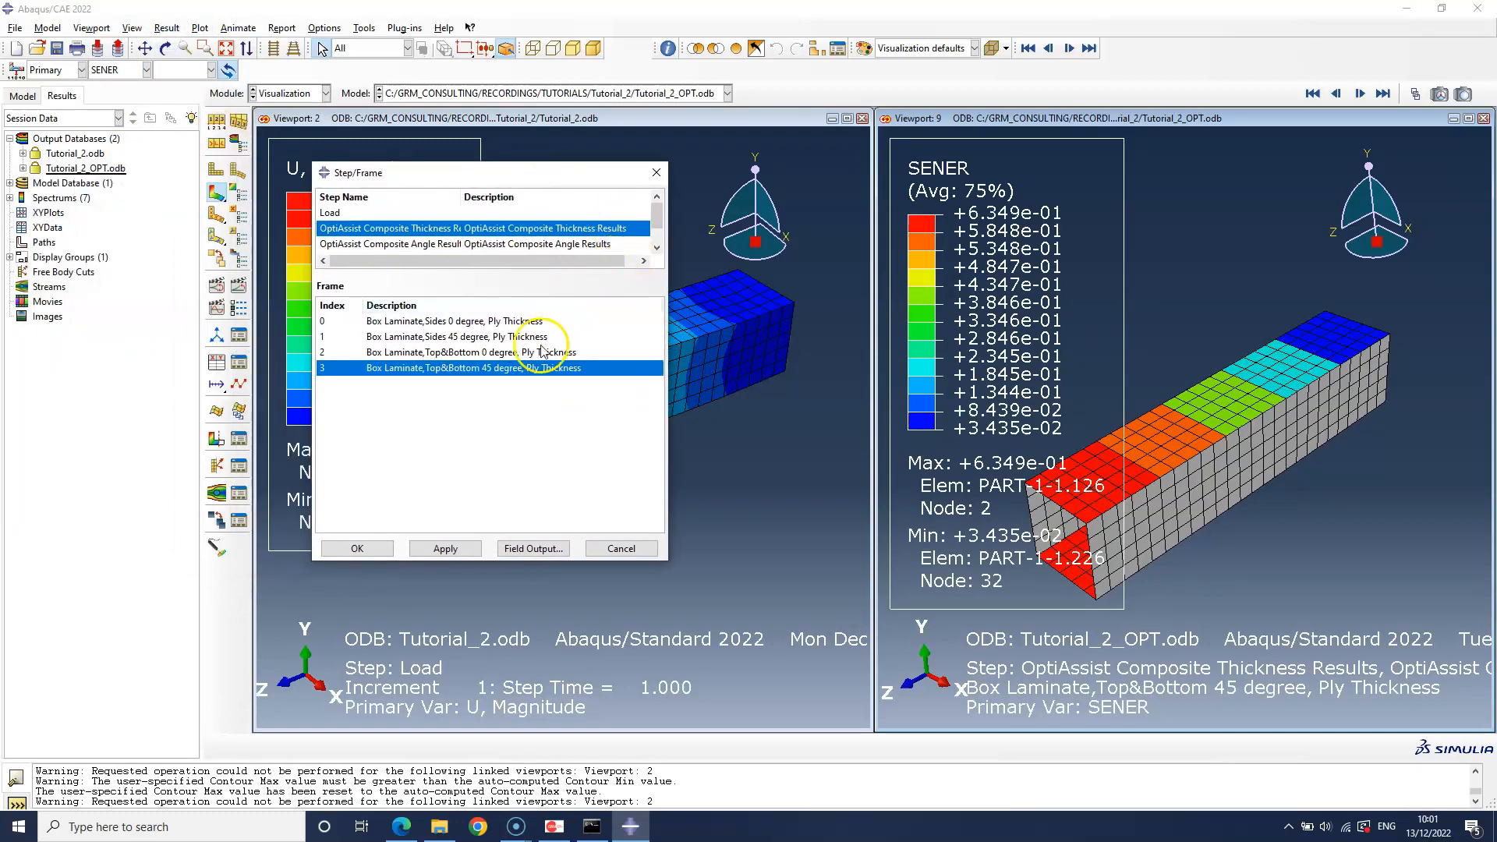
{"action": "left_click", "coordinate": [521, 325]}
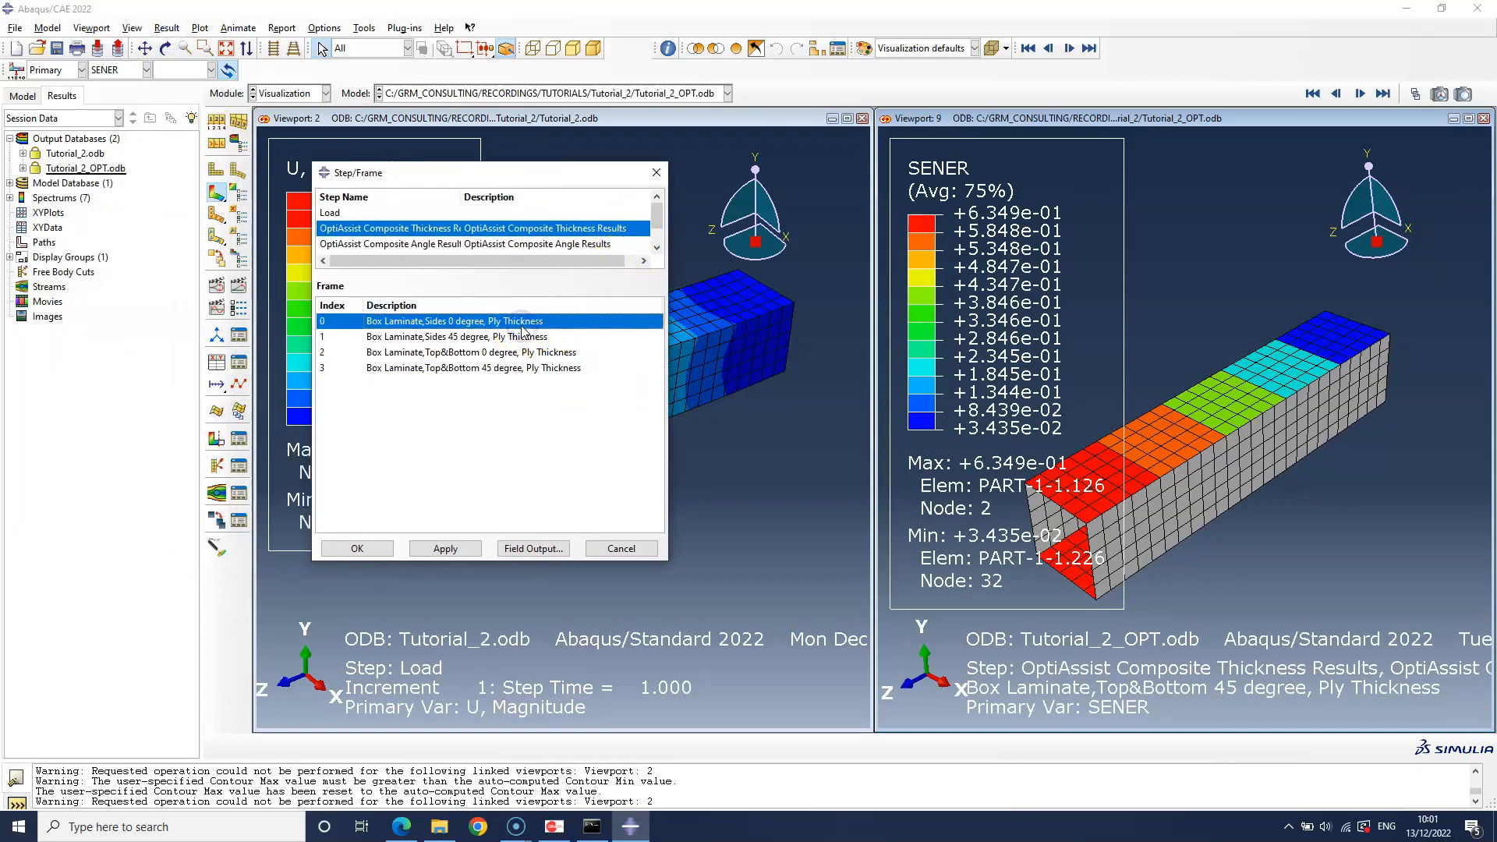
{"action": "left_click", "coordinate": [425, 548]}
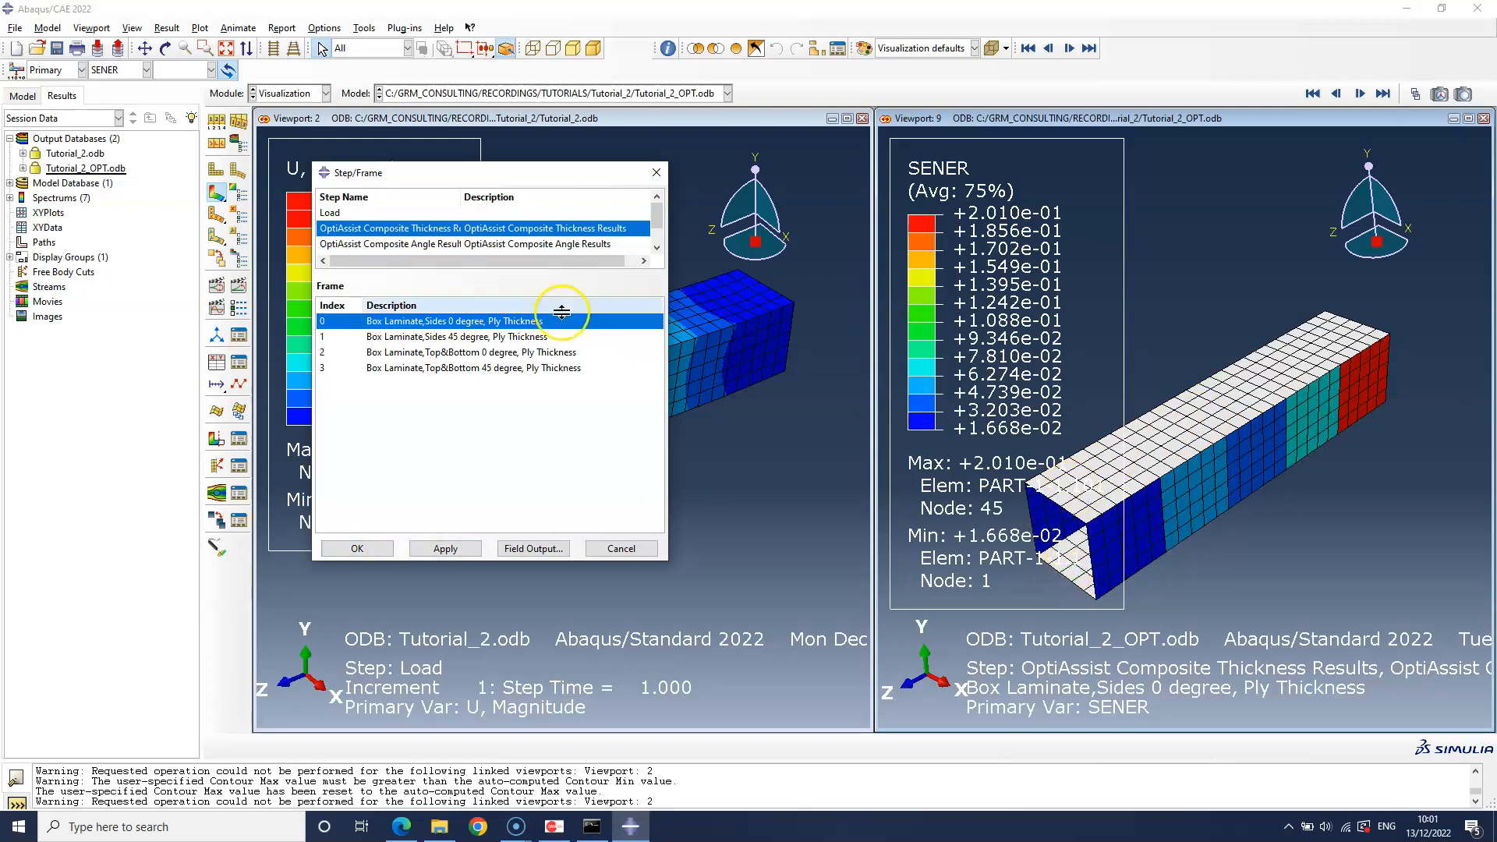
Step: Compare the thickness contours of the Top&Bottom 0 degree, Sides 45 degree and Sides 0 degree plies by applying each frame in turn
{"action": "left_click", "coordinate": [482, 351]}
{"action": "left_click", "coordinate": [445, 549]}
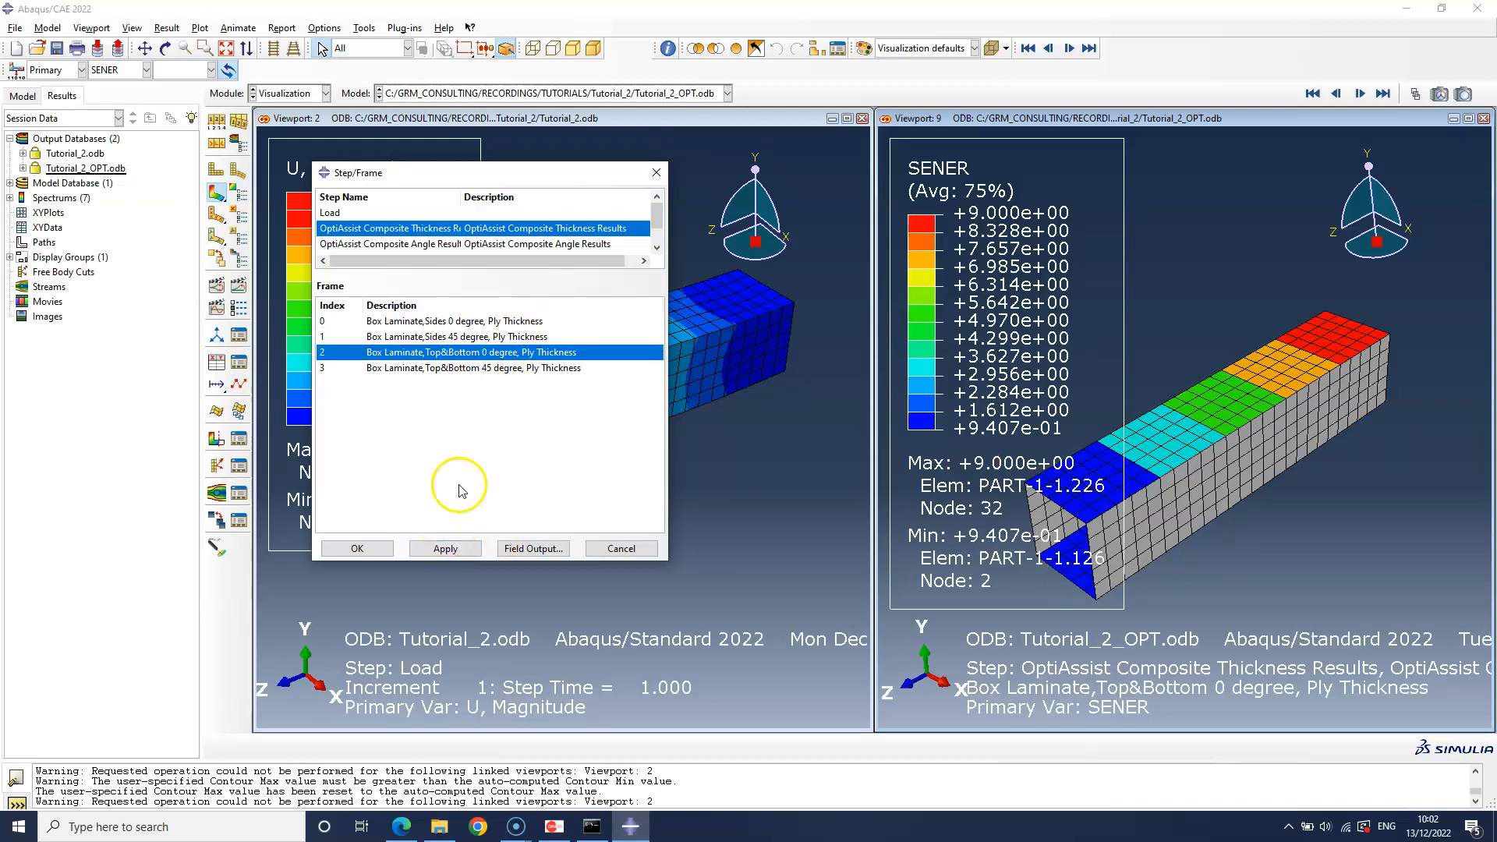
{"action": "left_click", "coordinate": [460, 336]}
{"action": "left_click", "coordinate": [455, 546]}
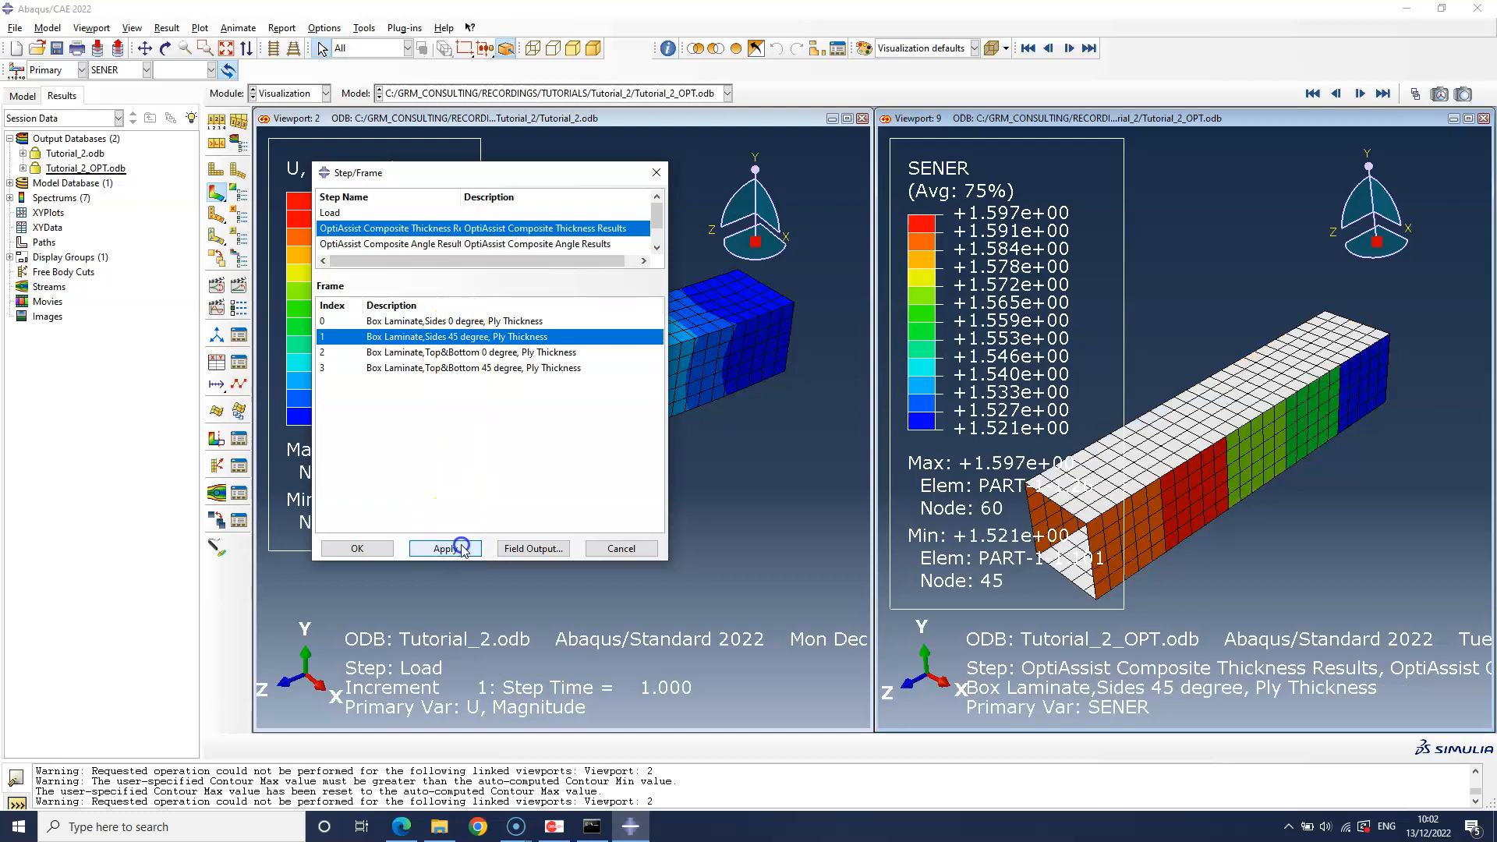
{"action": "left_click", "coordinate": [440, 320]}
{"action": "left_click", "coordinate": [455, 550]}
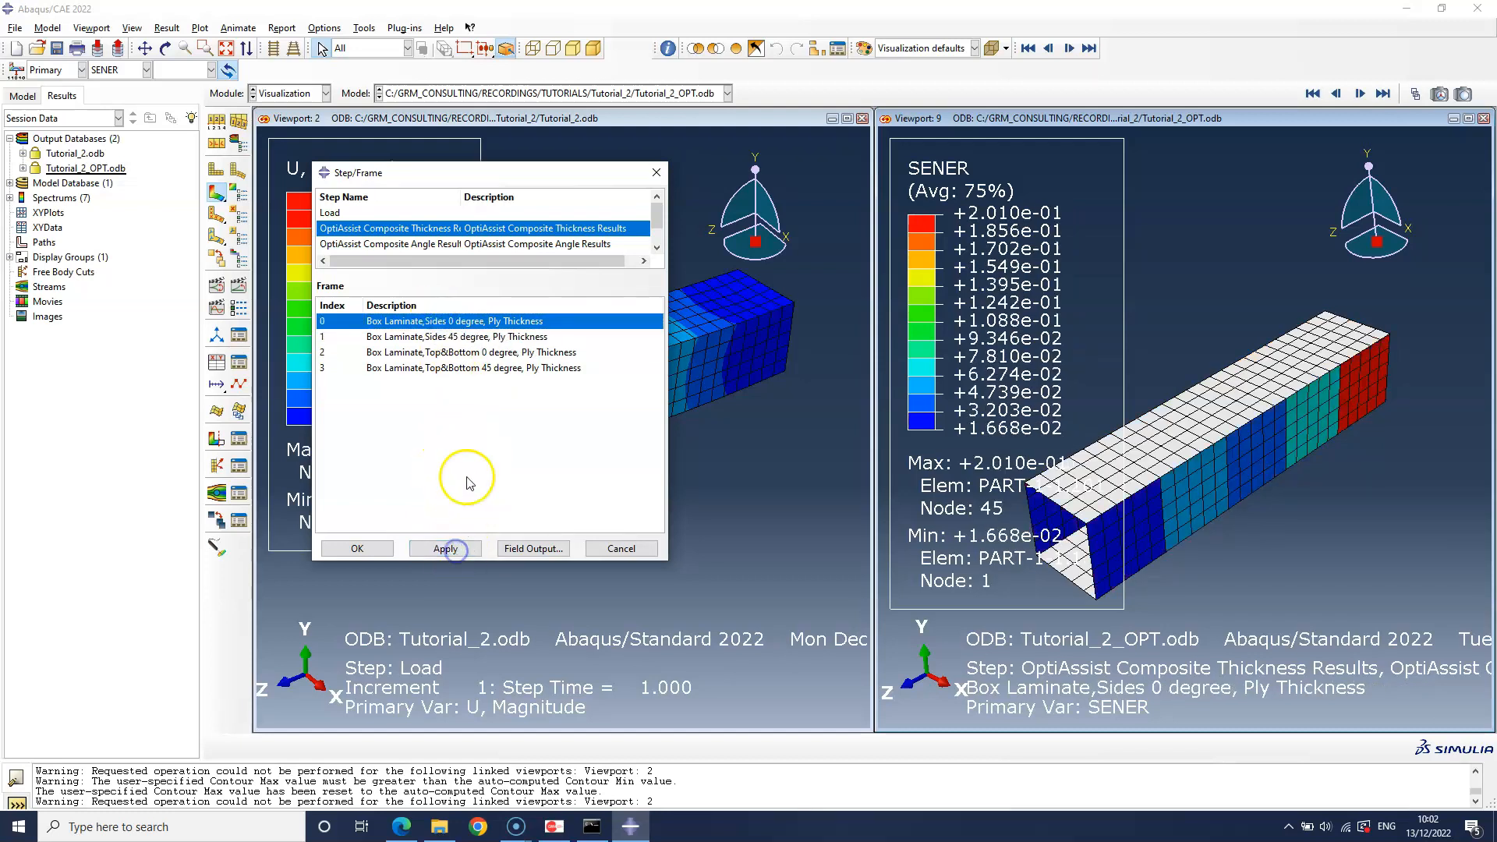
Step: Apply the Top&Bottom 45 degree ply thickness frame, followed by the Top&Bottom 0 degree frame, to examine the top and bottom plies
{"action": "left_click", "coordinate": [458, 368]}
{"action": "left_click", "coordinate": [446, 548]}
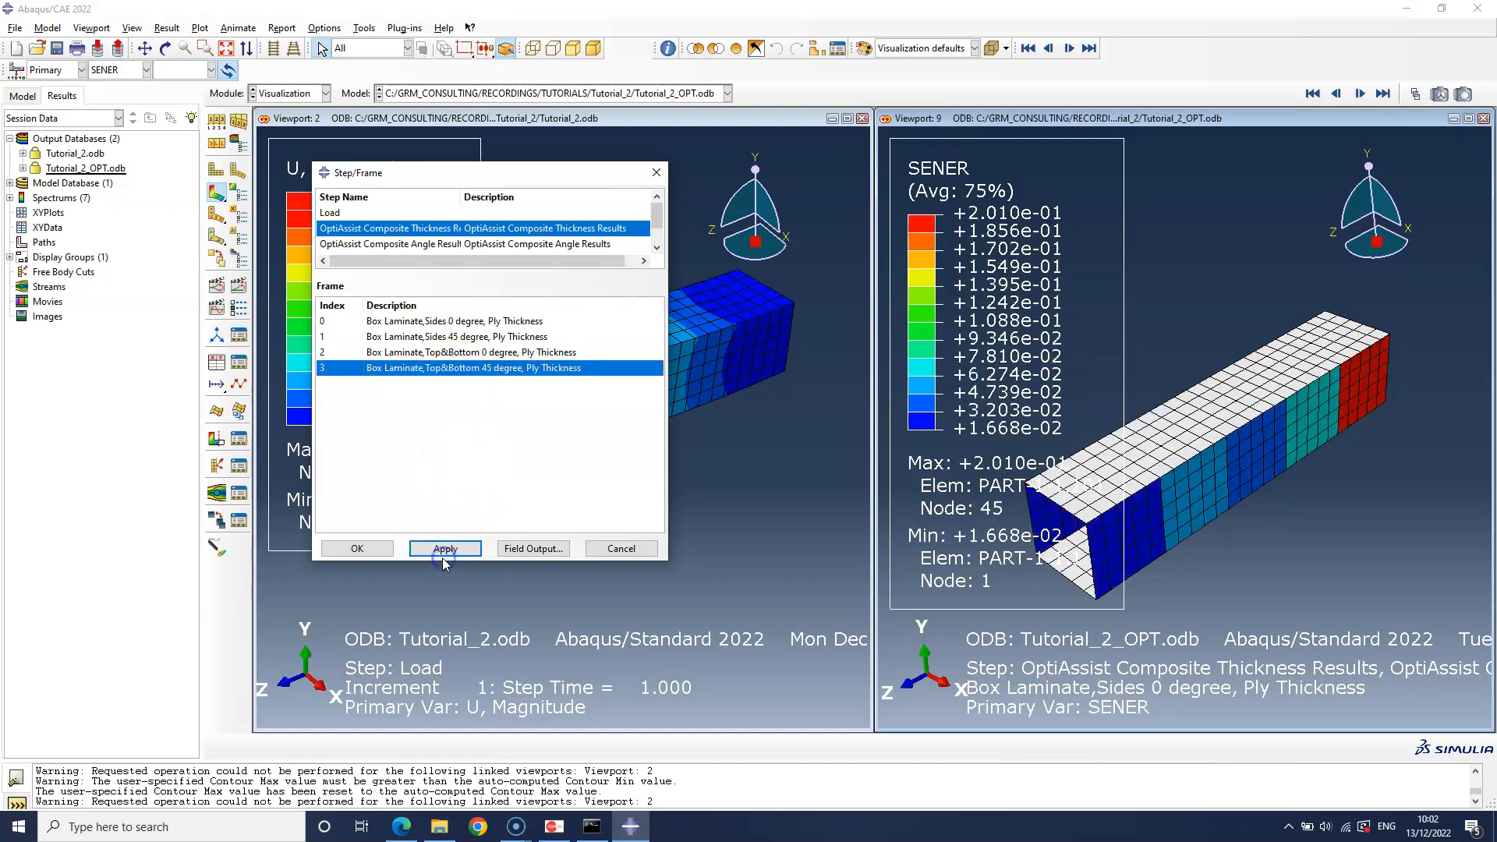
{"action": "left_click", "coordinate": [479, 352]}
{"action": "left_click", "coordinate": [445, 549]}
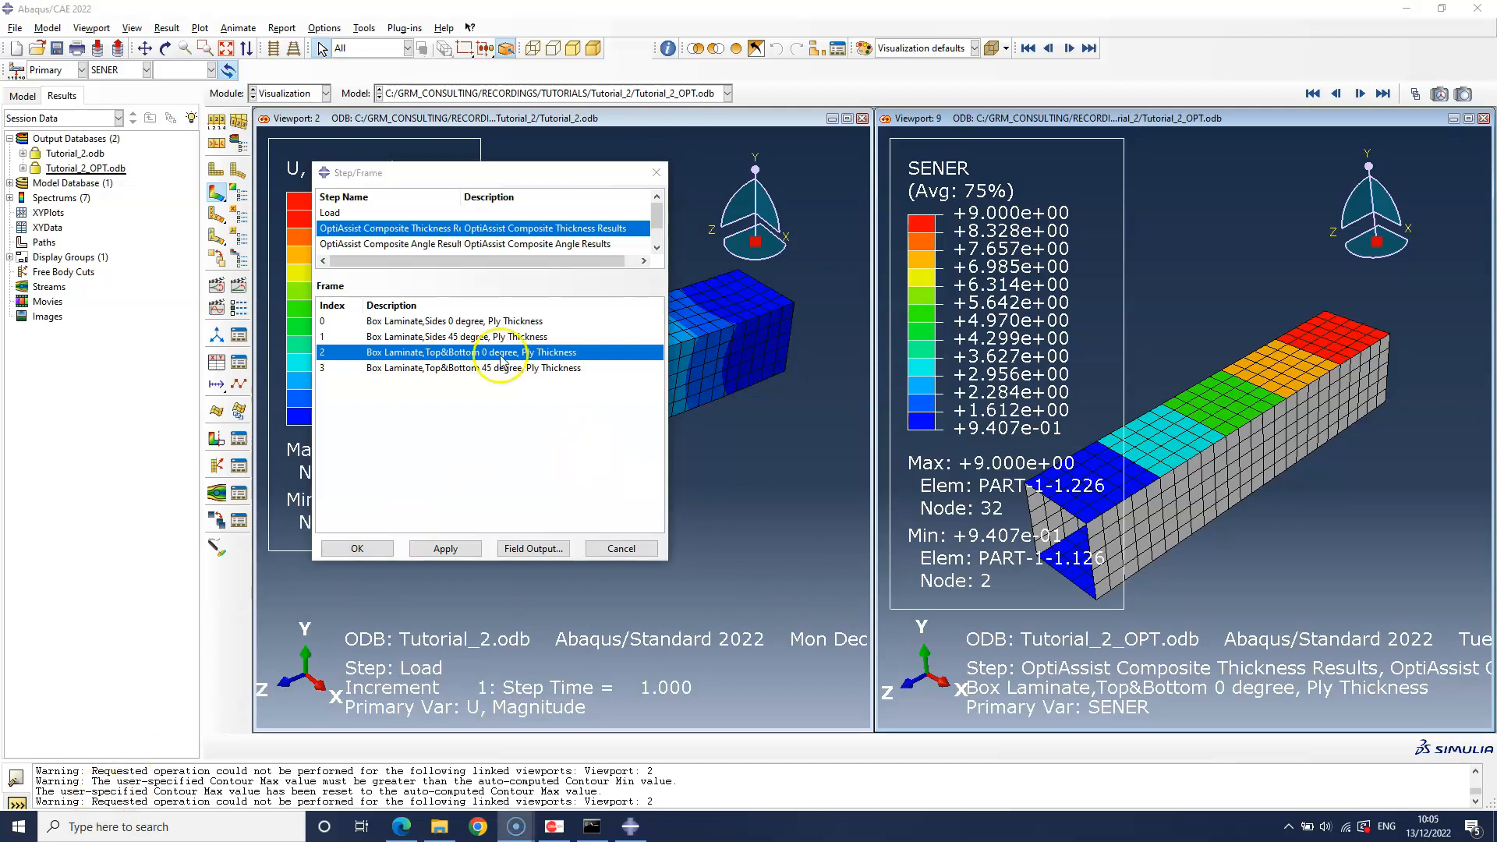
{"action": "left_click", "coordinate": [502, 368]}
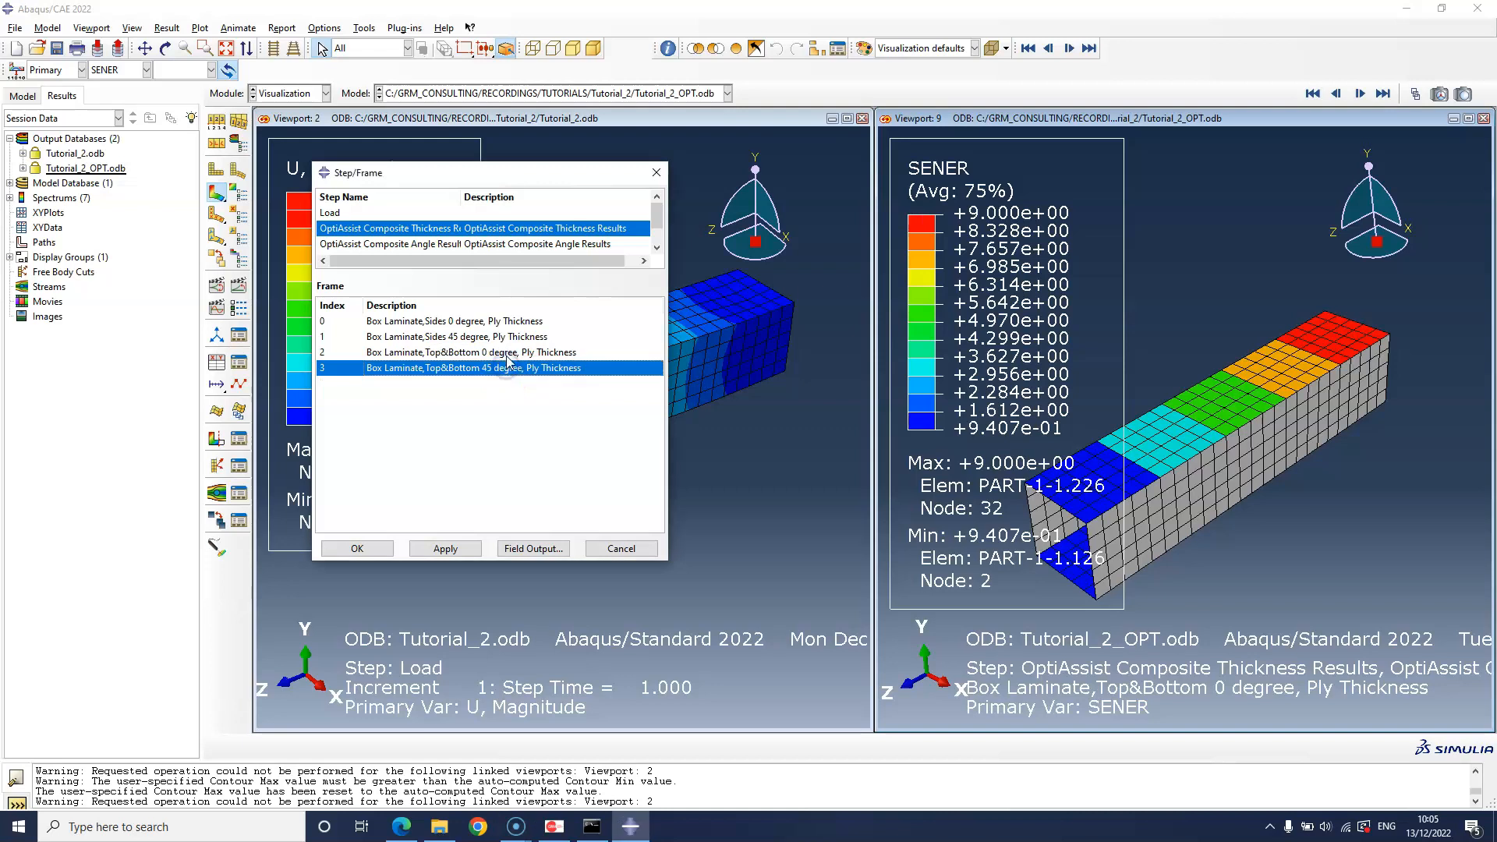
{"action": "left_click", "coordinate": [505, 355]}
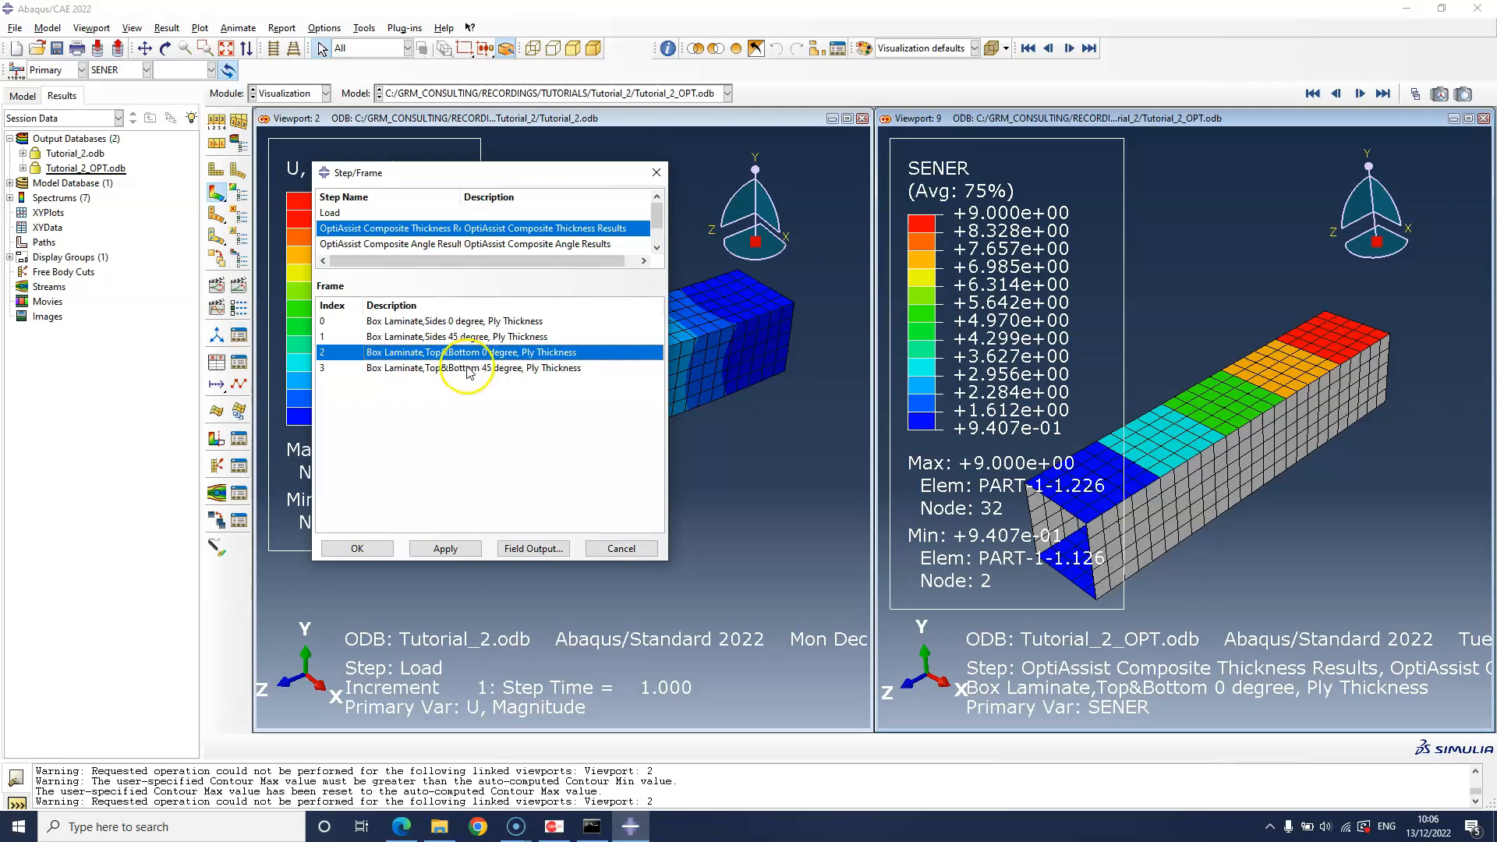
Step: Review the ply thickness frames for Top&Bottom 45 degree, Sides 45 degree and Sides 0 degree on the optimised box
{"action": "left_click", "coordinate": [479, 368]}
{"action": "left_click", "coordinate": [446, 547]}
{"action": "left_click", "coordinate": [470, 337]}
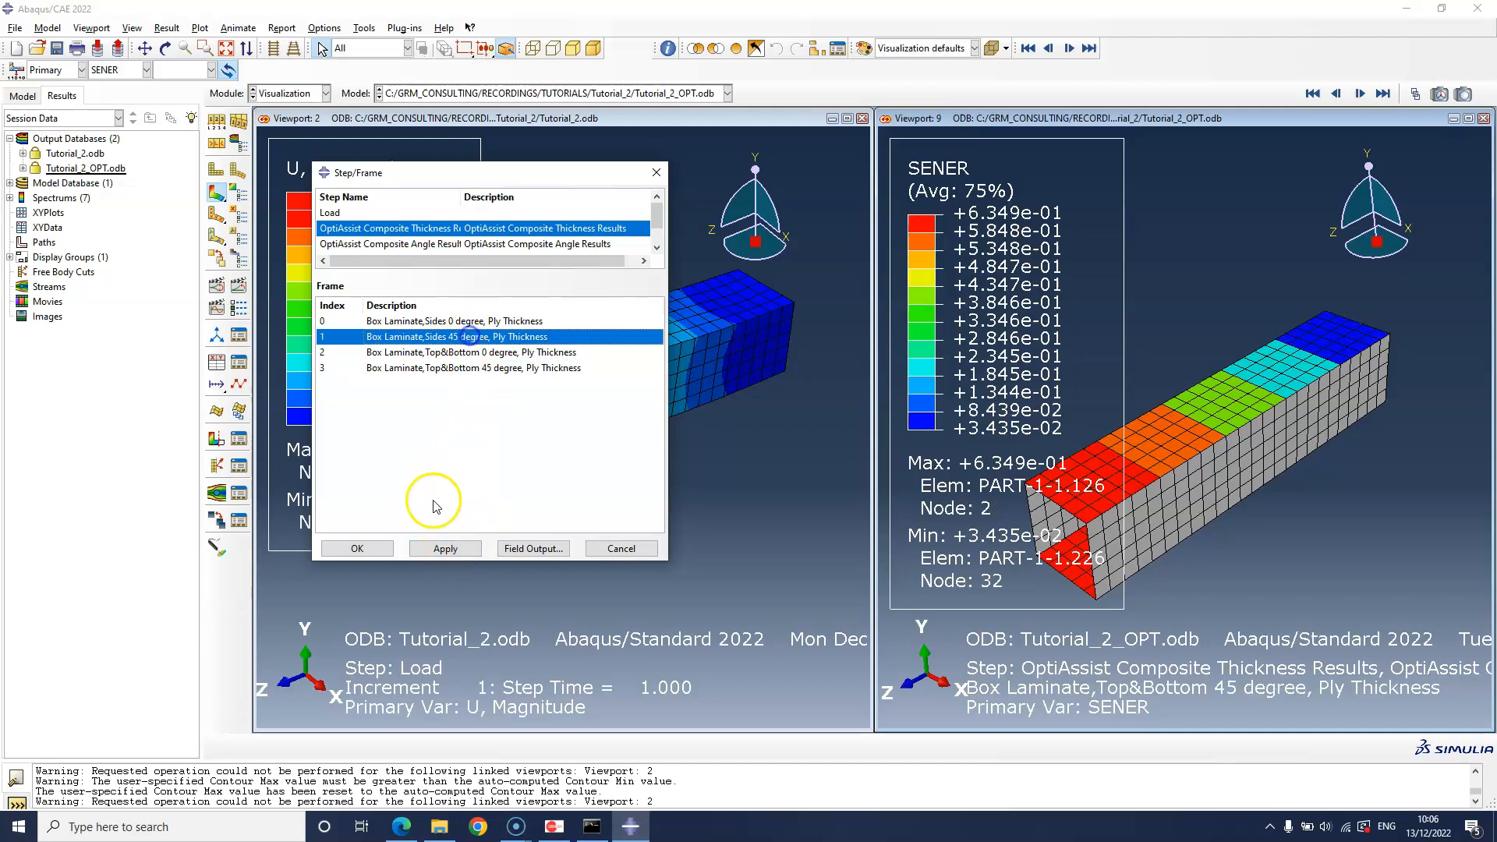
{"action": "left_click", "coordinate": [441, 546]}
{"action": "left_click", "coordinate": [454, 321]}
{"action": "left_click", "coordinate": [448, 544]}
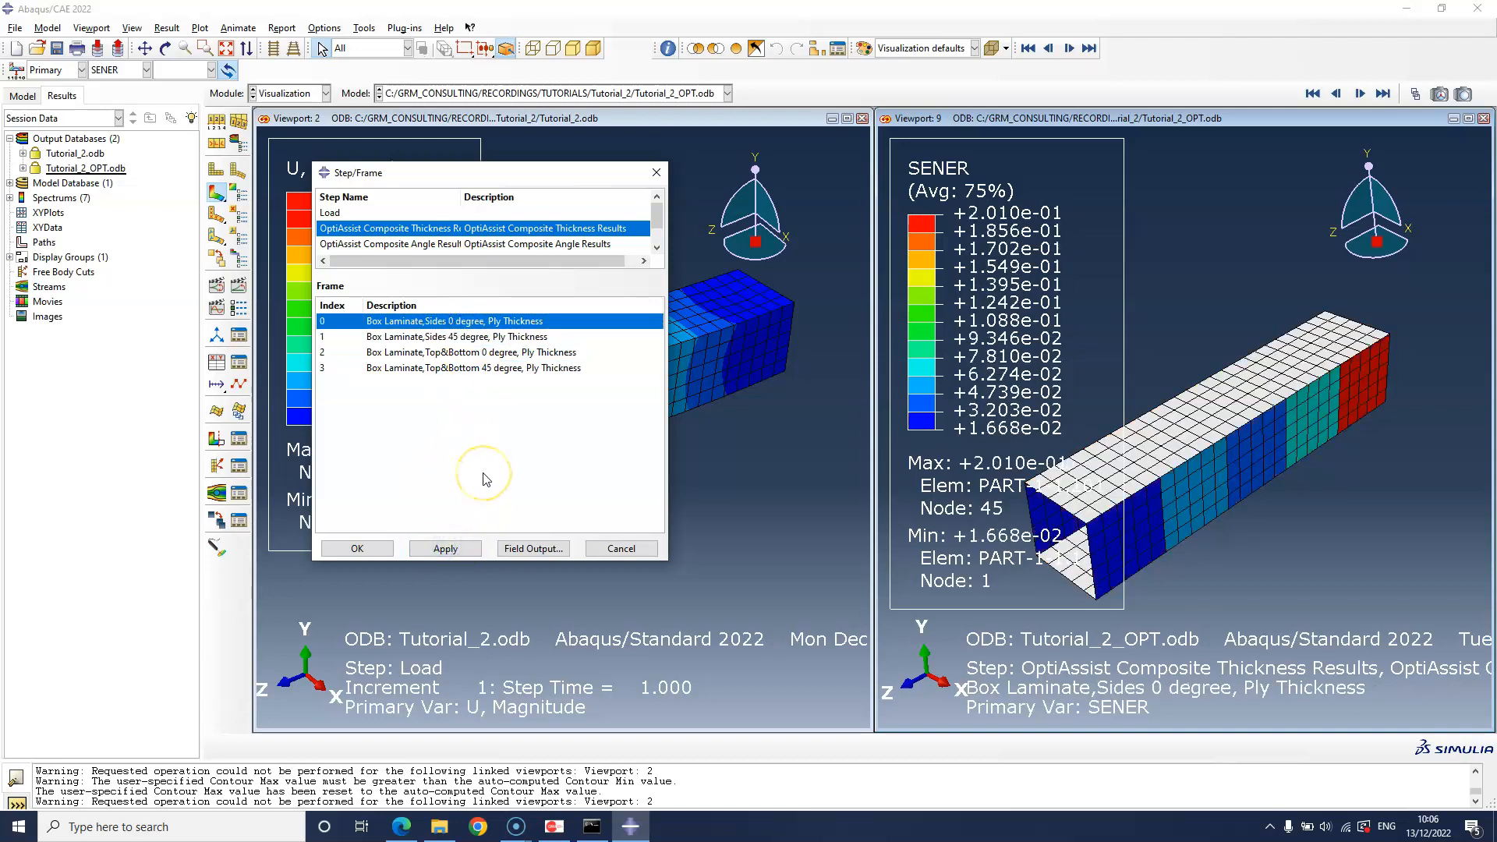